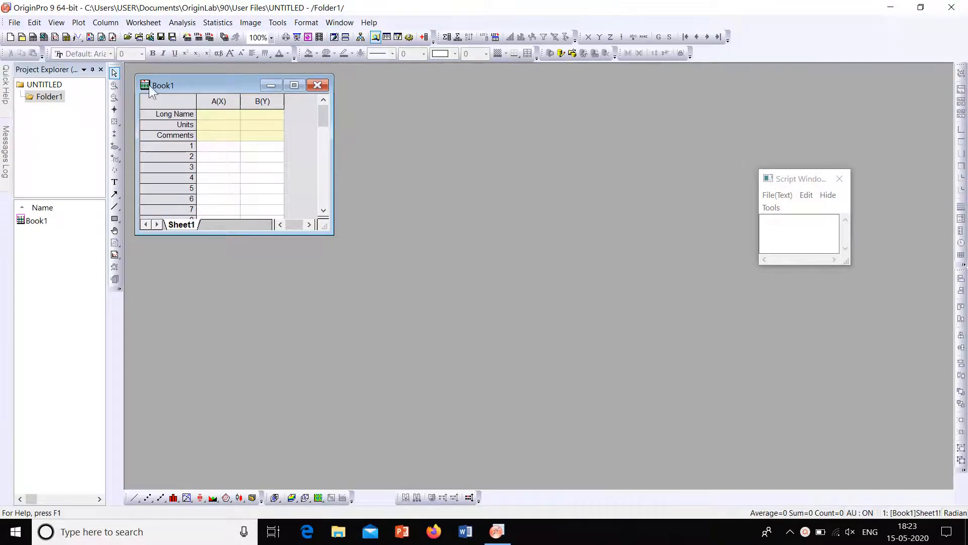
Import xrd 1.xy and xrd 2.xy from the XRD Data folder as multiple ASCII files, using the Replace Existing Data import mode
left_click(15, 23)
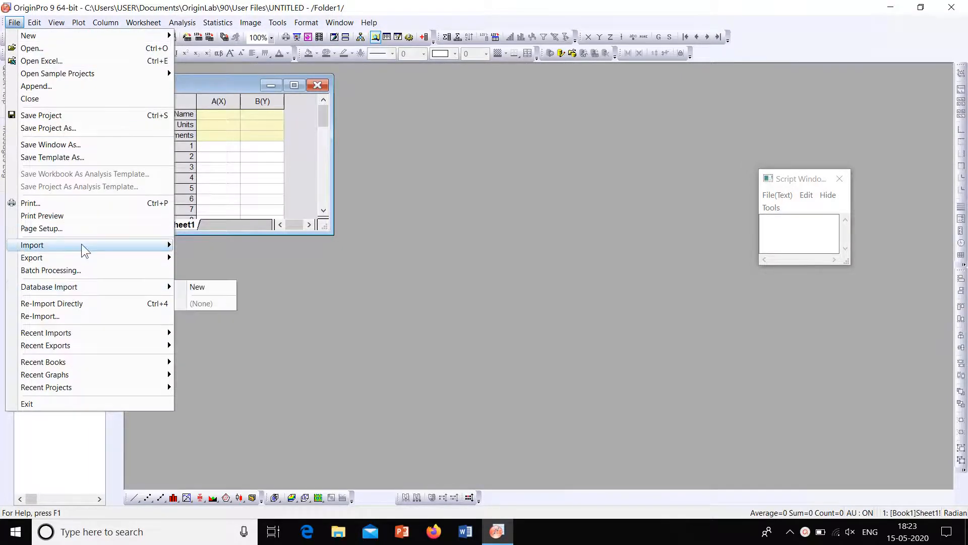
mouse_move(98, 247)
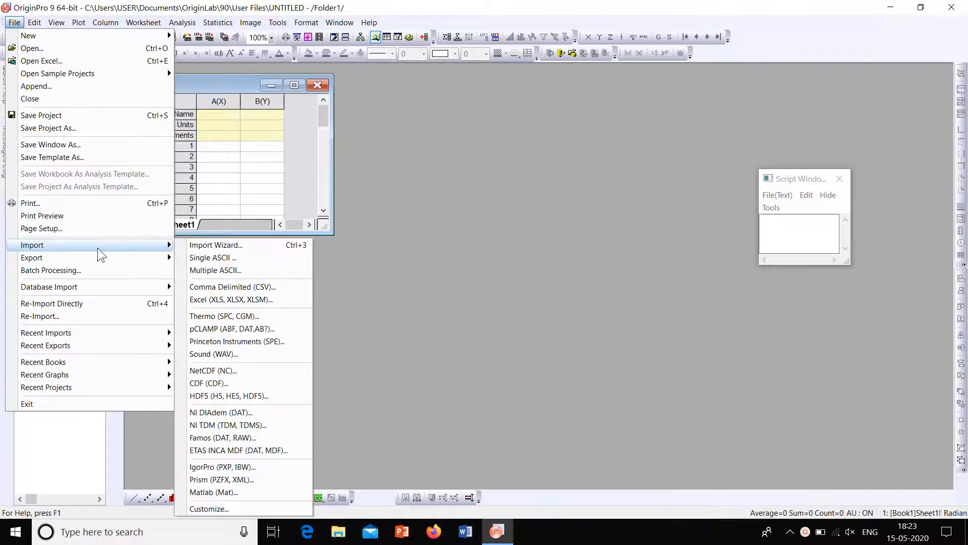
left_click(233, 271)
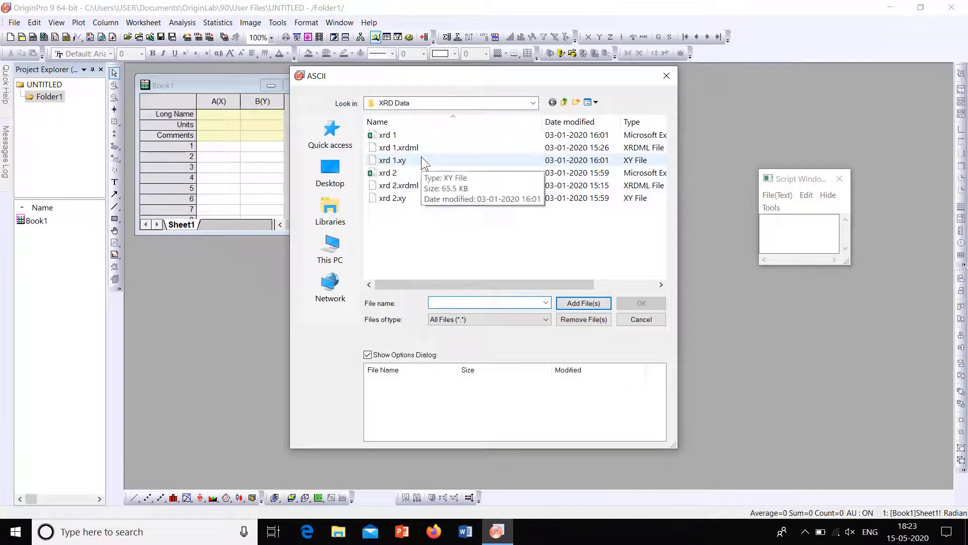
left_click(422, 160)
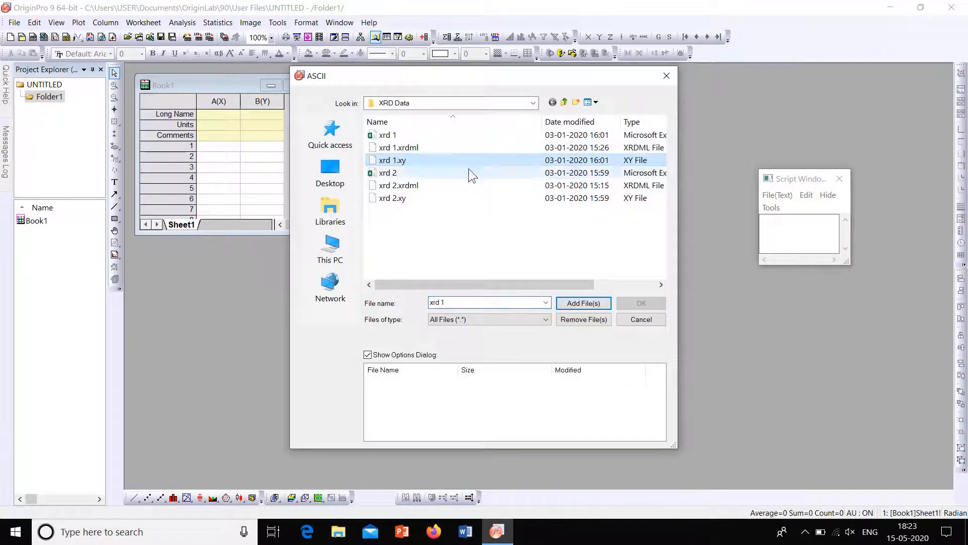
left_click(584, 304)
left_click(399, 198)
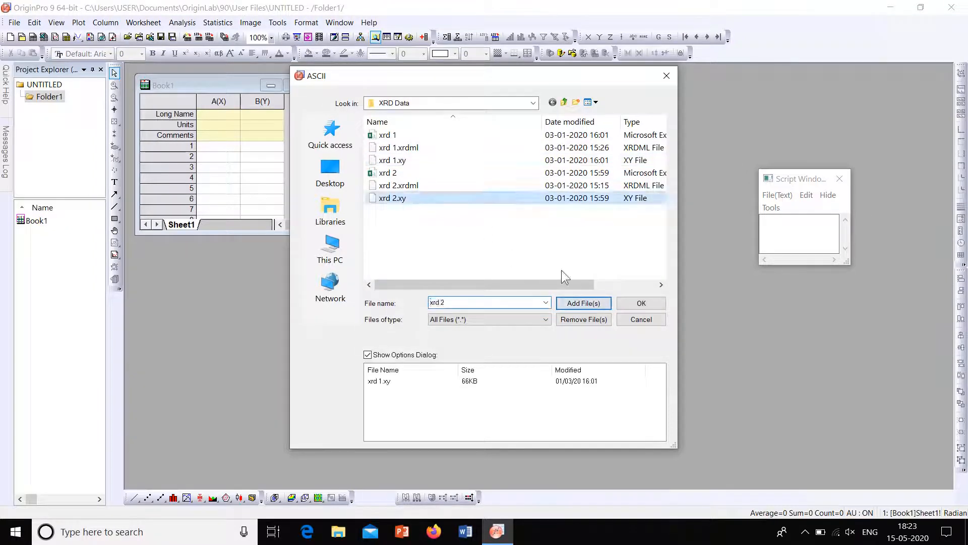
left_click(574, 305)
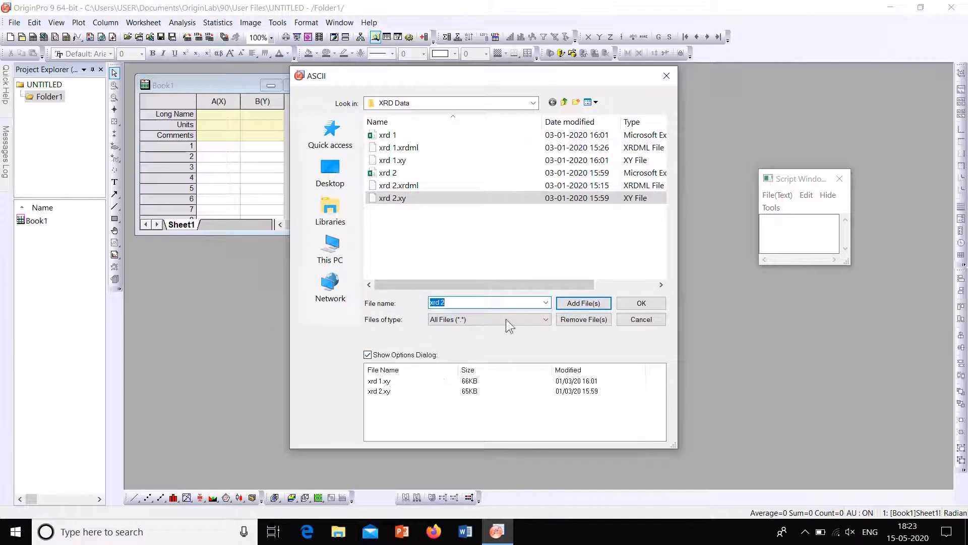
left_click(644, 303)
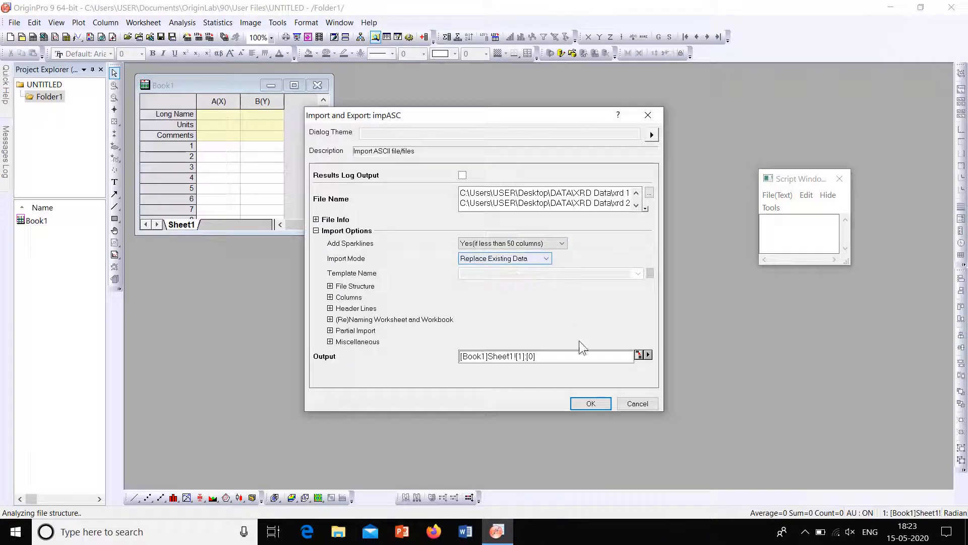
left_click(589, 404)
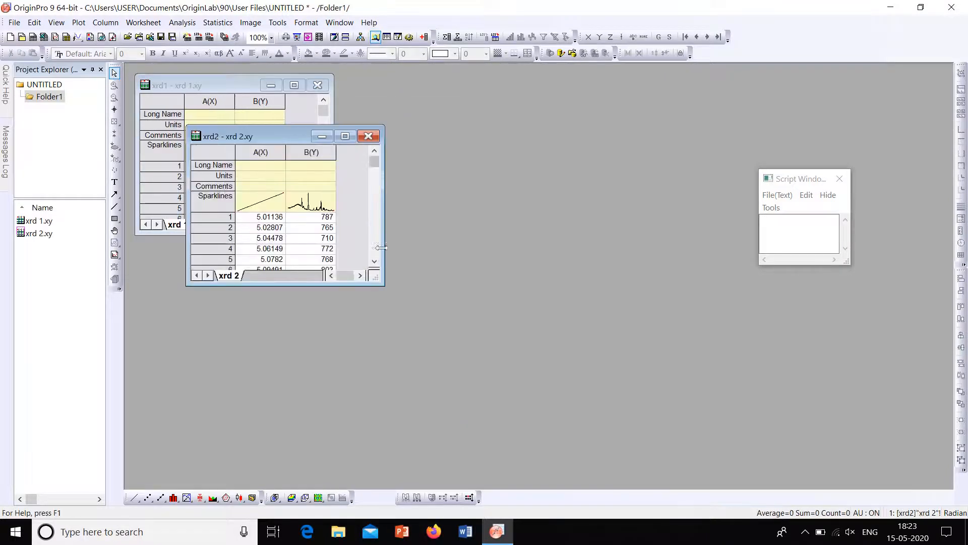
Move the xrd2 workbook aside and minimize it, and enlarge the xrd1 workbook to fill the workspace
left_click_drag(280, 134, 444, 86)
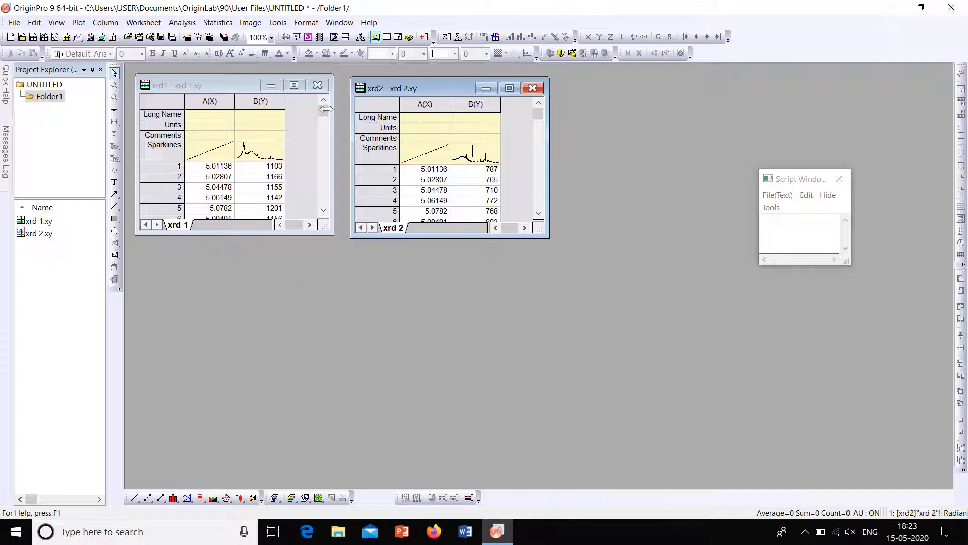
left_click_drag(418, 91, 600, 71)
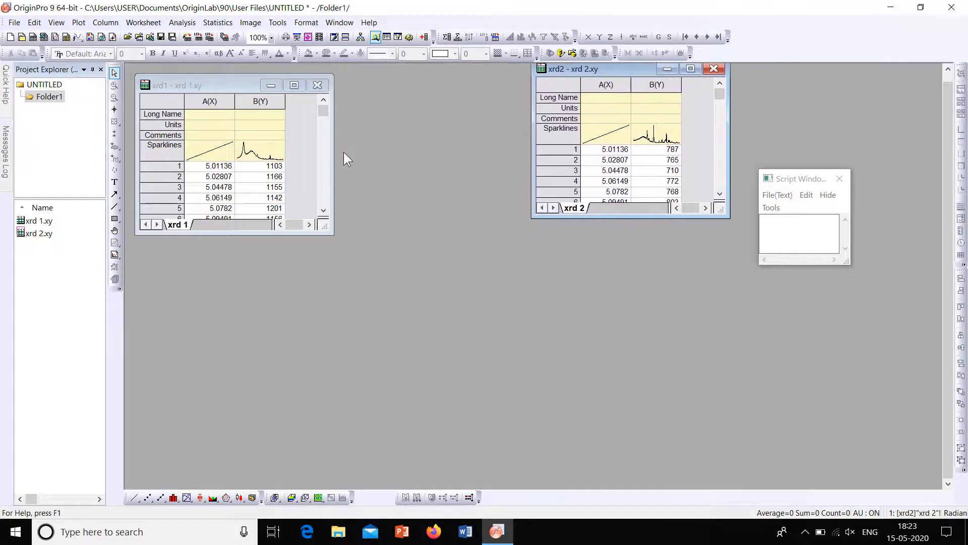
left_click_drag(333, 154, 477, 154)
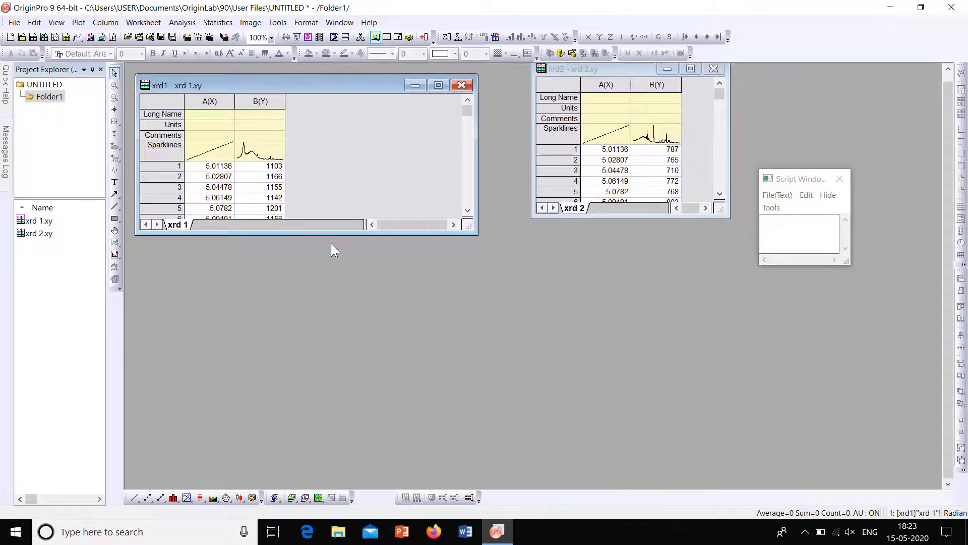
left_click_drag(335, 233, 352, 383)
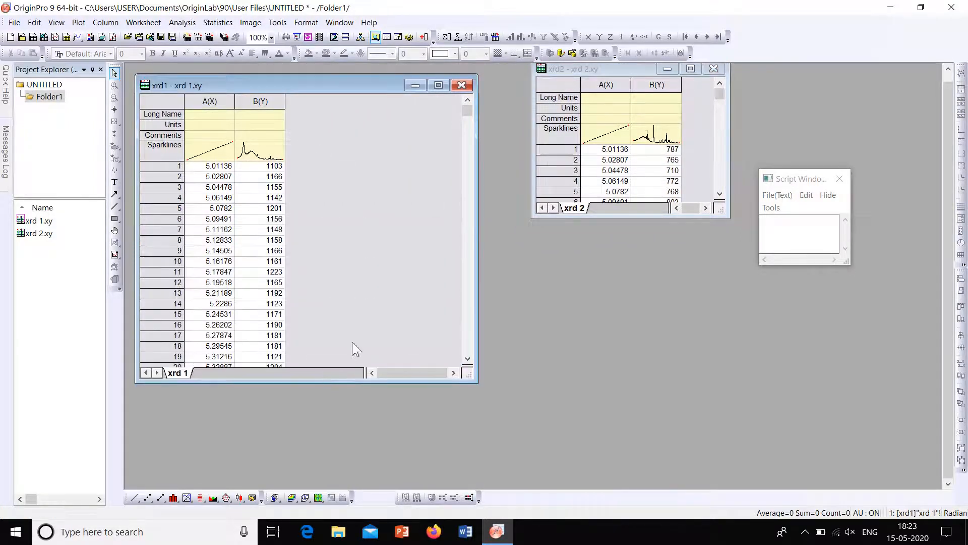
left_click(667, 69)
left_click(439, 85)
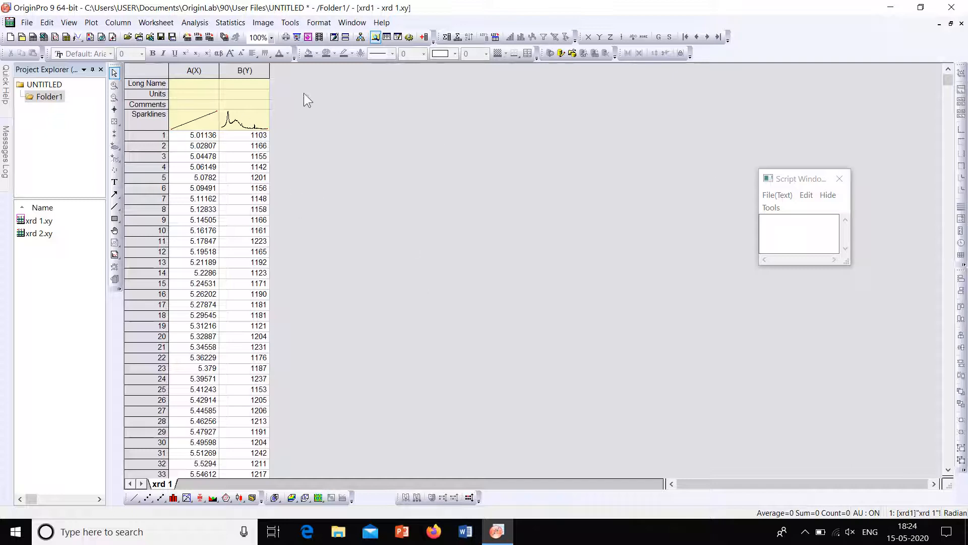
Add two columns to the xrd 1 worksheet and copy columns A and B of xrd 2 into C and D
left_click(424, 38)
left_click(424, 38)
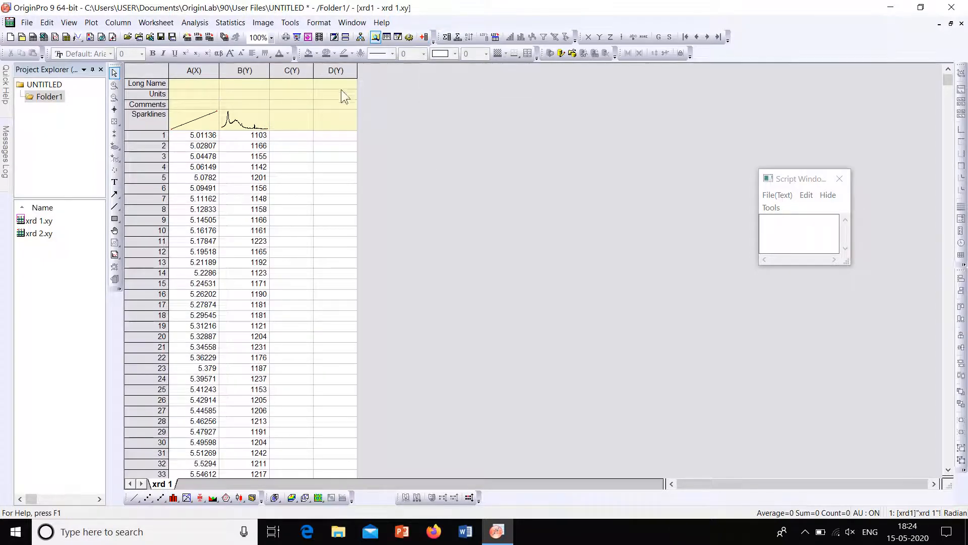
double_click(45, 236)
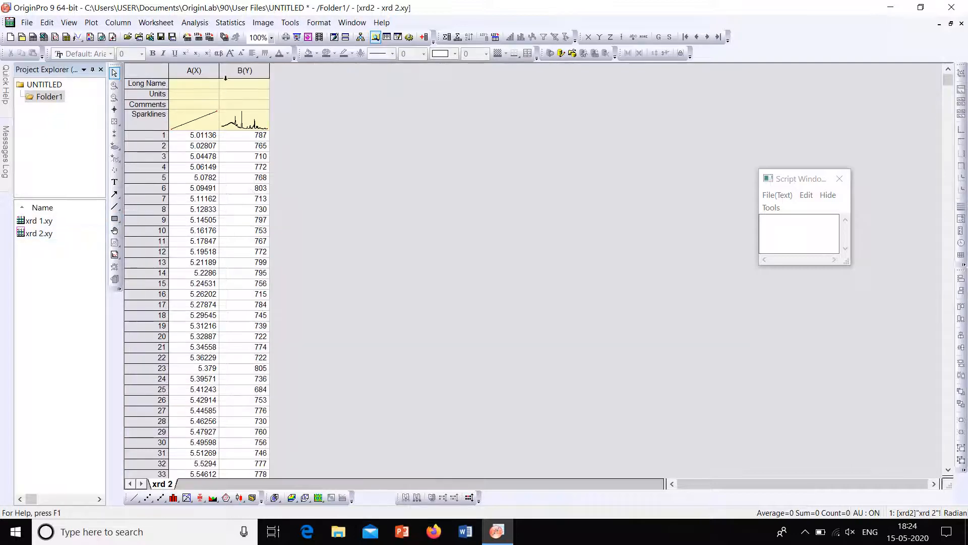
left_click(218, 74)
left_click_drag(218, 74, 242, 78)
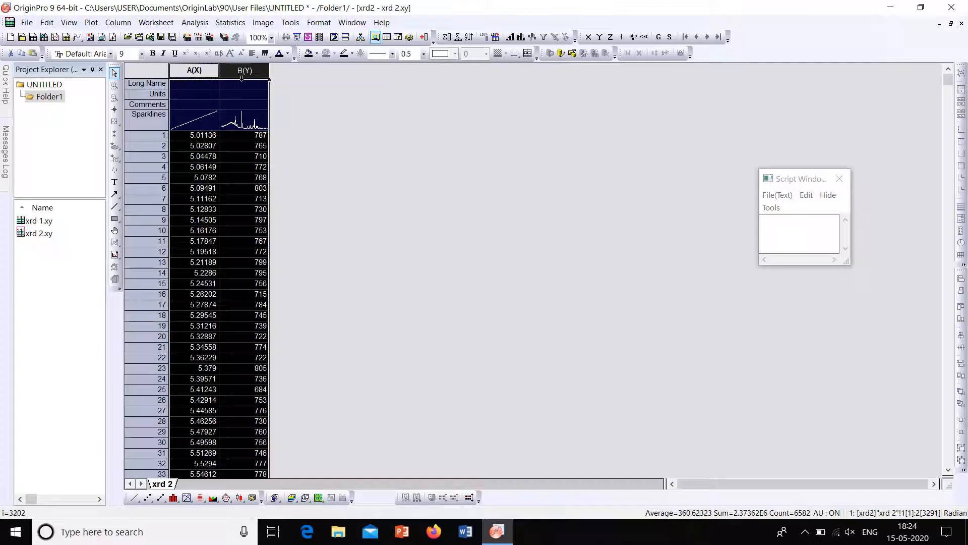
double_click(31, 220)
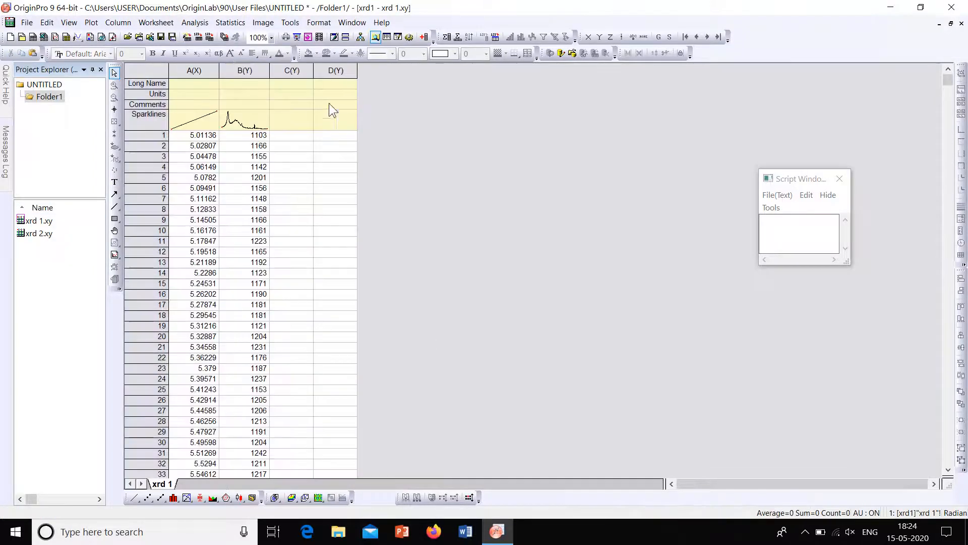
left_click(303, 137)
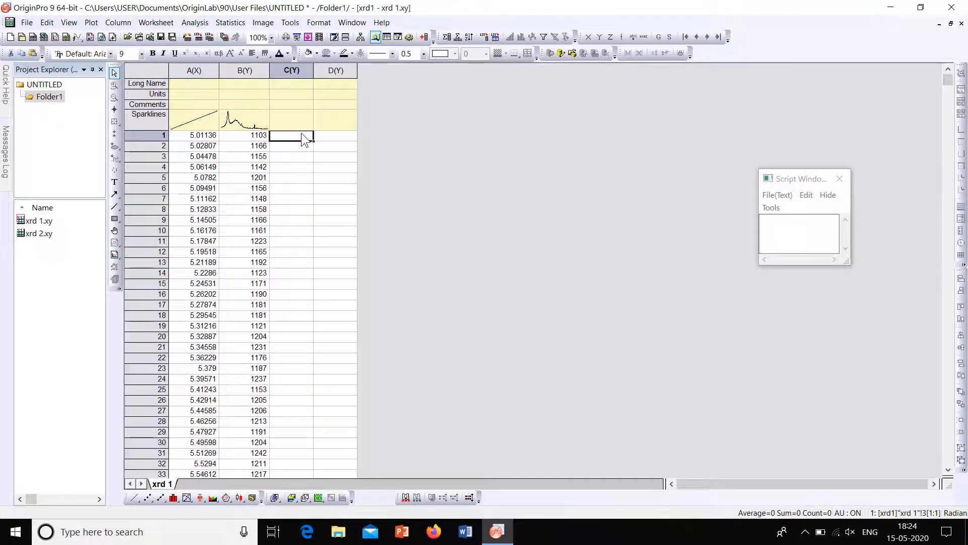
key("ctrl+v")
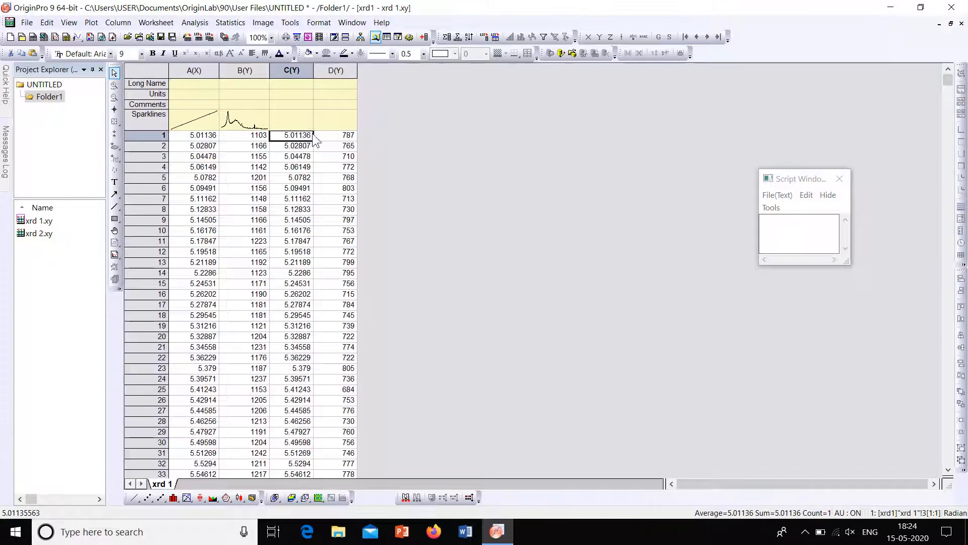
left_click(397, 104)
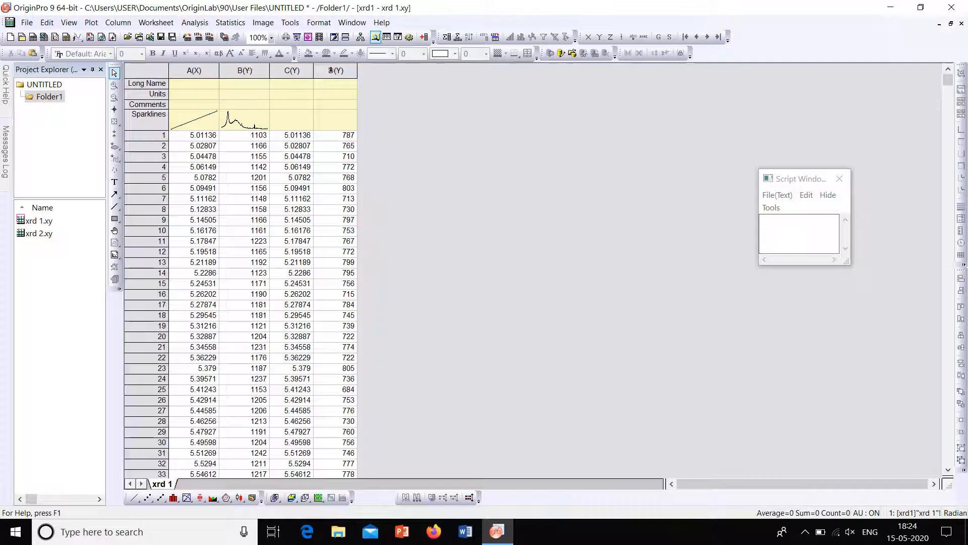
Set column C of the xrd 1 worksheet as an X column
left_click(295, 72)
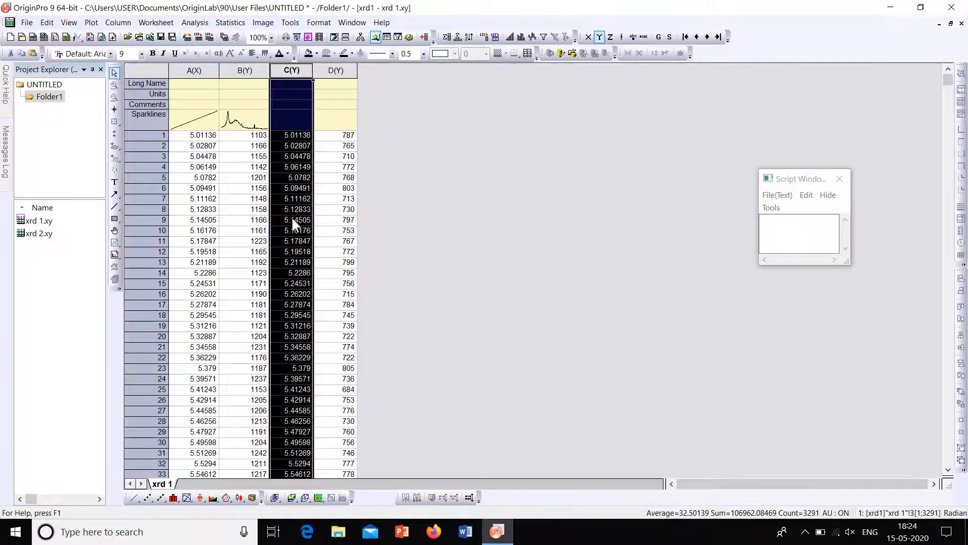
right_click(296, 71)
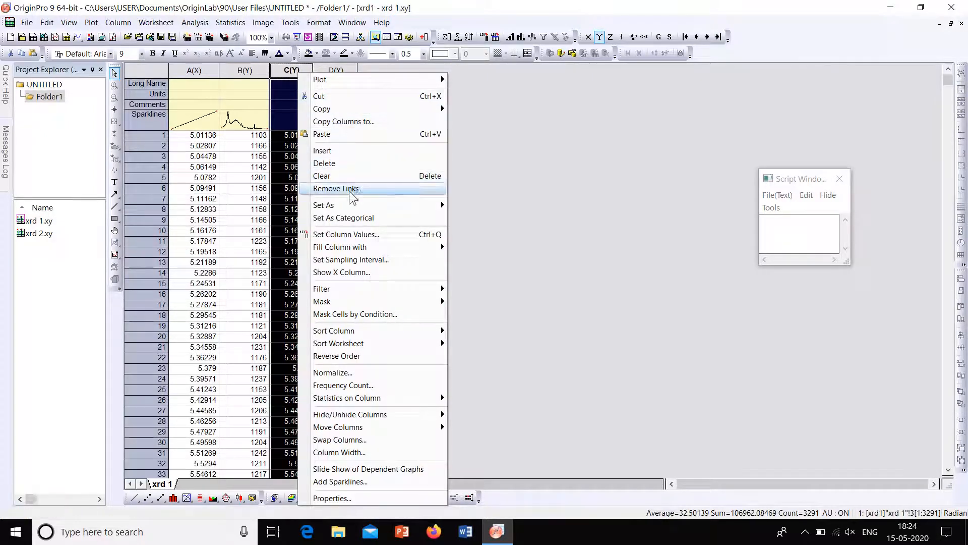
mouse_move(350, 204)
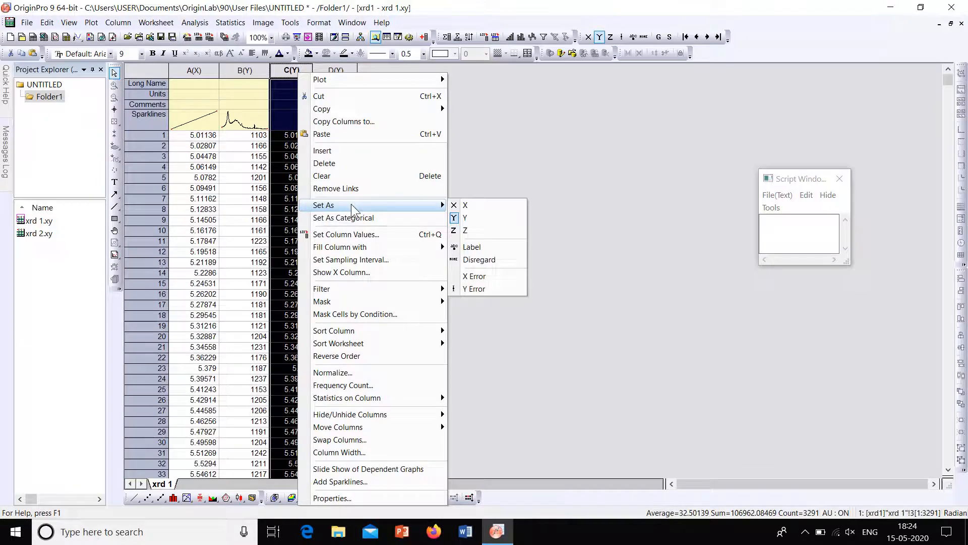
left_click(464, 206)
left_click(477, 157)
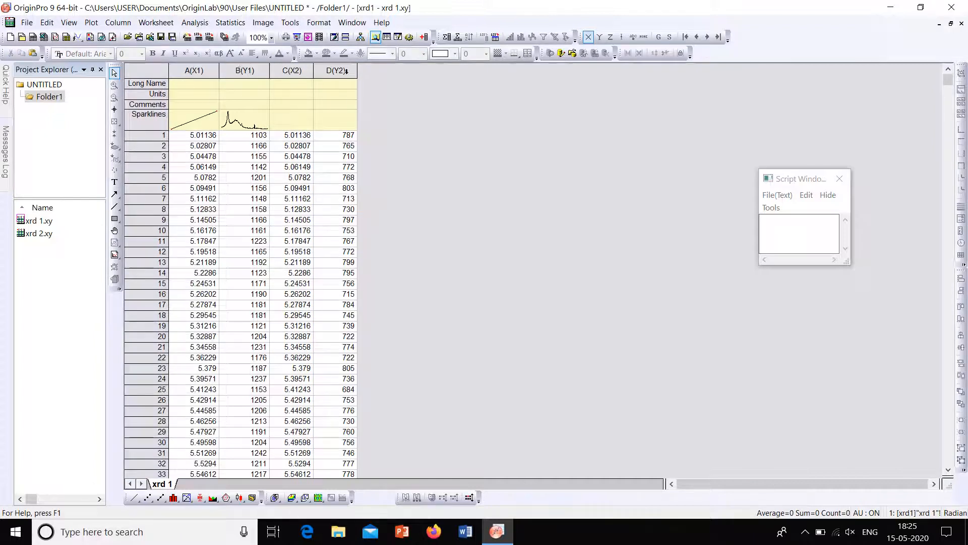
left_click_drag(194, 75, 316, 76)
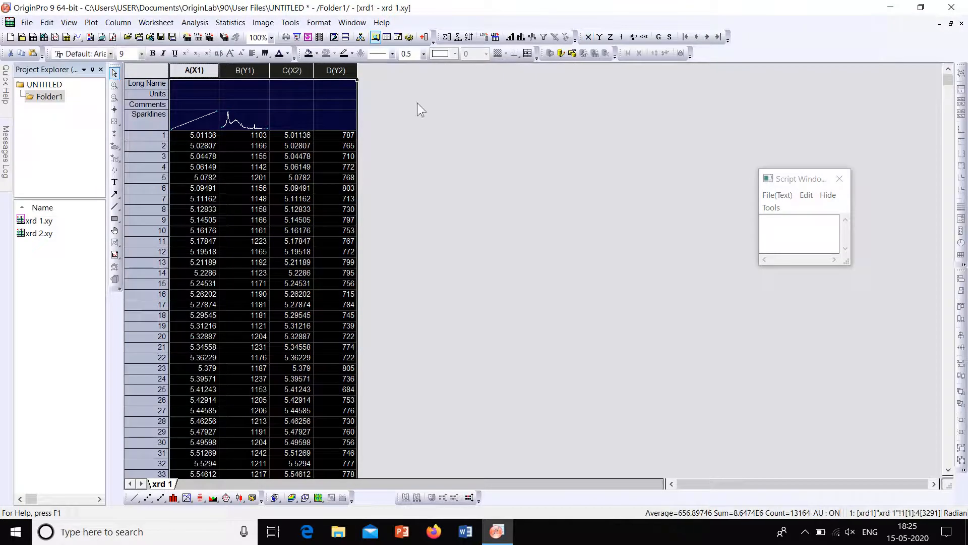
left_click(91, 23)
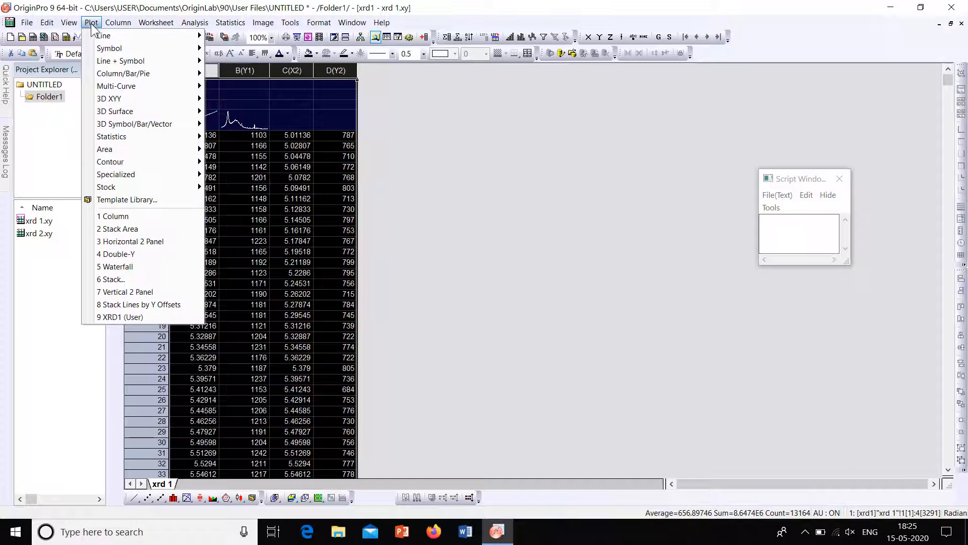
mouse_move(134, 91)
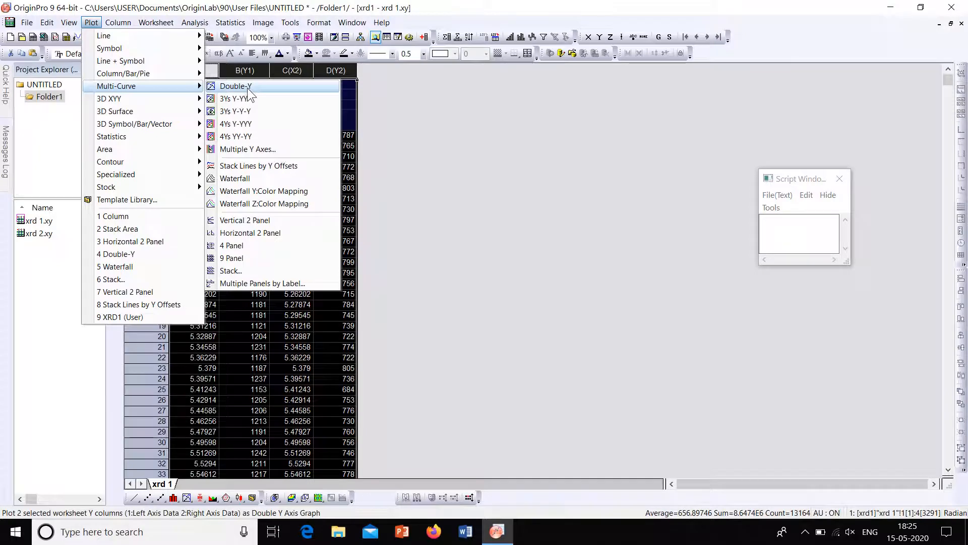
left_click(395, 89)
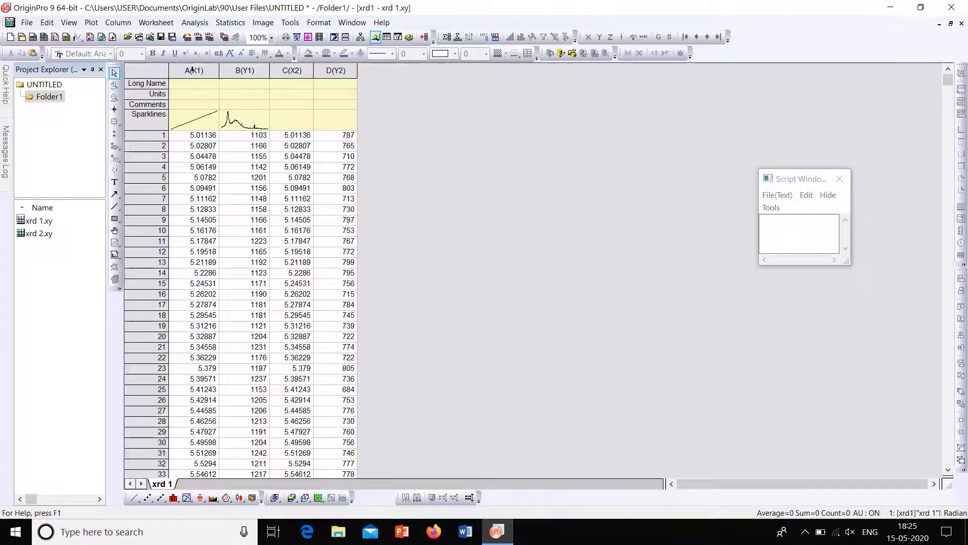
Plot columns A to D of the xrd 1 worksheet as a Double-Y graph and dismiss the speed mode reminder
left_click_drag(192, 69, 335, 70)
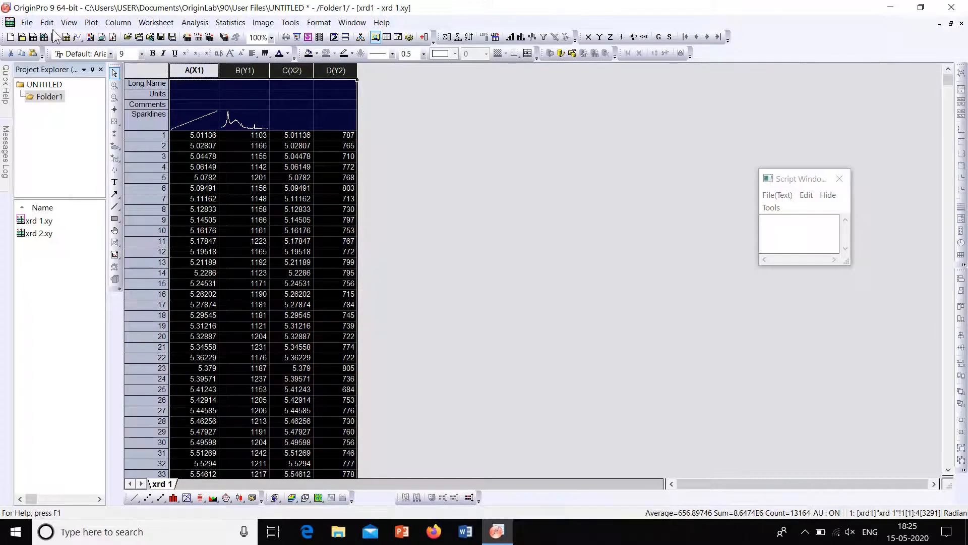
left_click(91, 22)
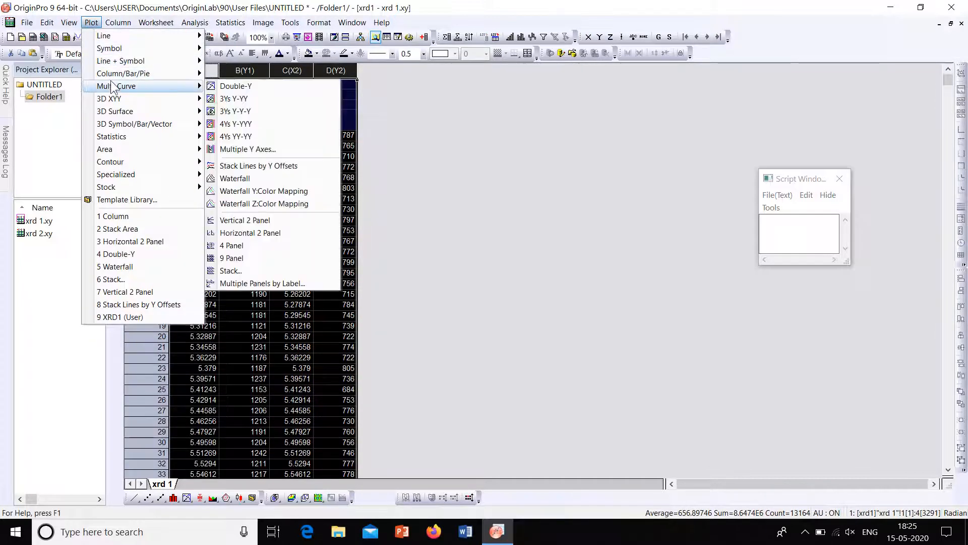
left_click(248, 85)
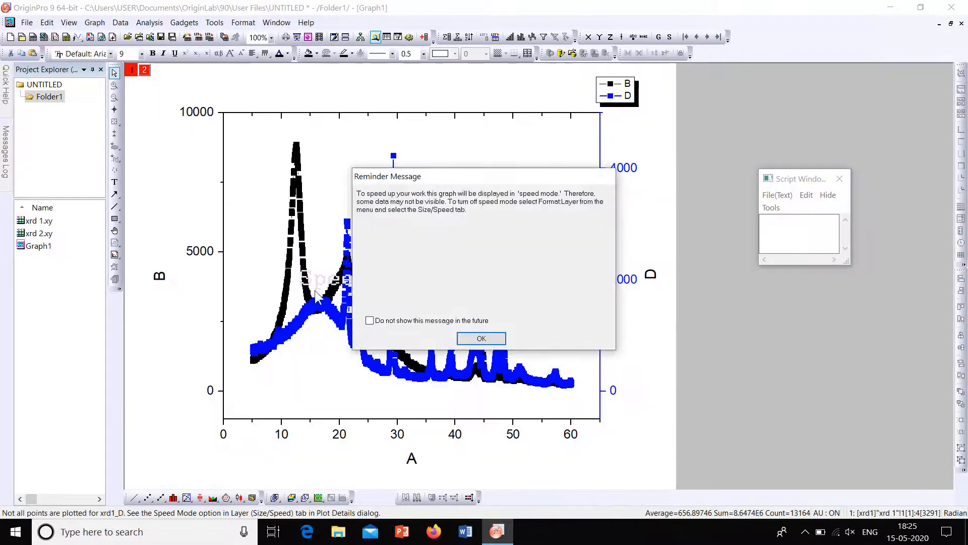
left_click(482, 338)
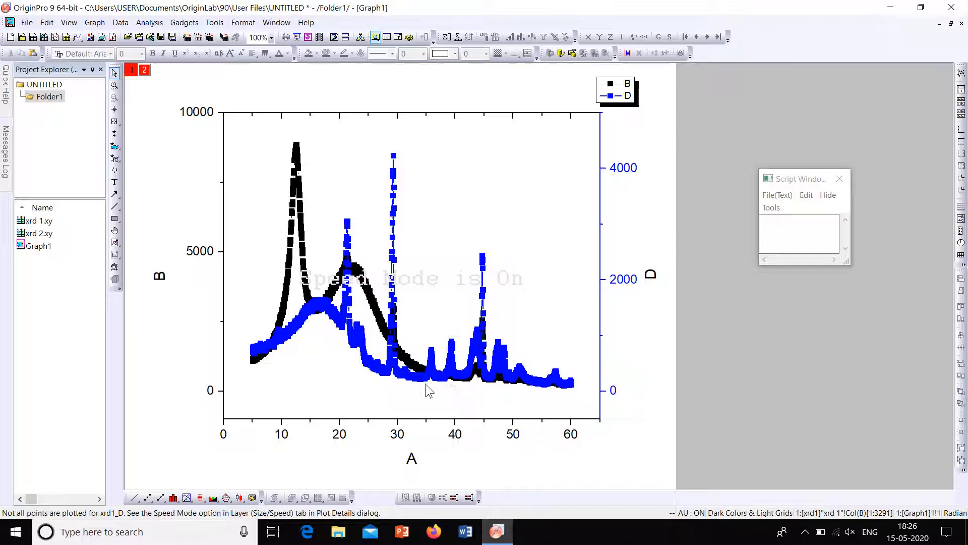
Rename the new graph in the project as doubley
right_click(43, 254)
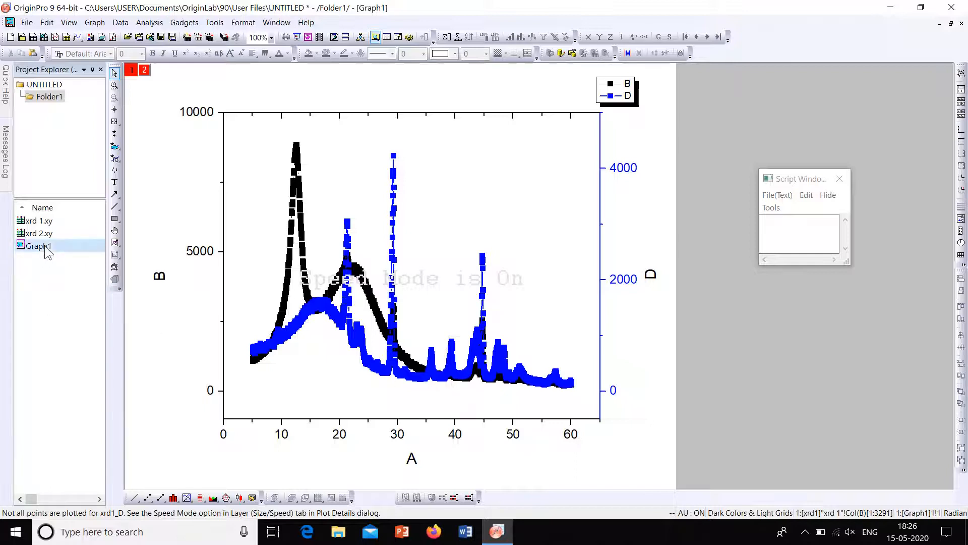
left_click(83, 340)
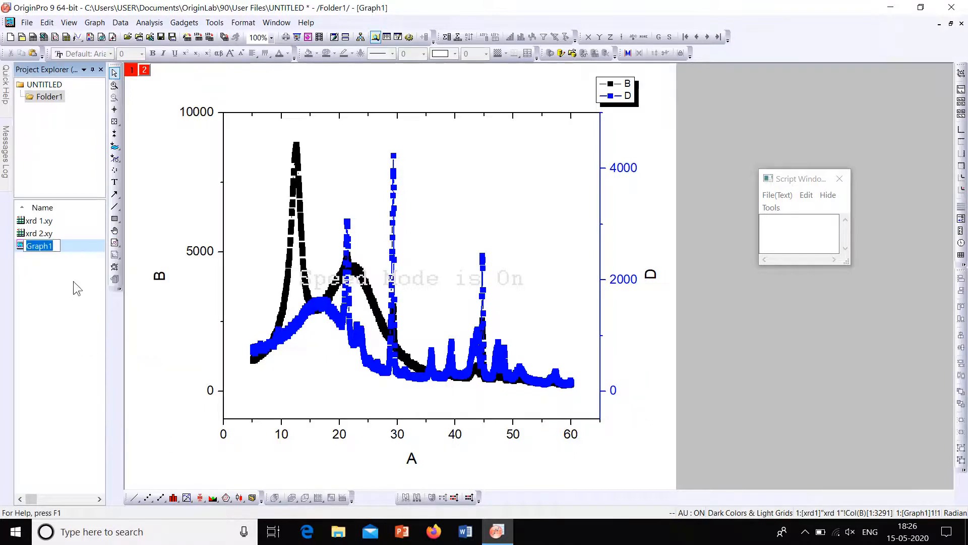
type("doubley")
key("Return")
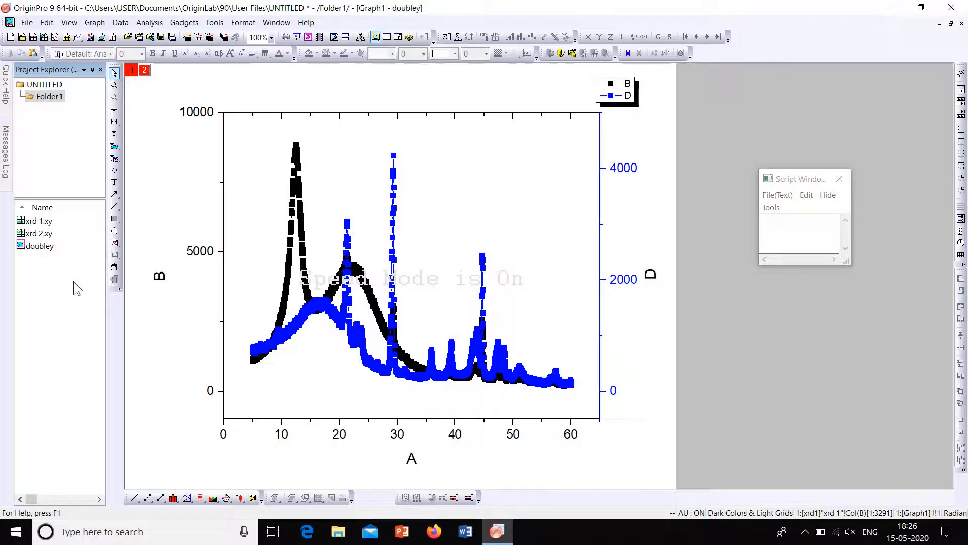
Plot columns A to D of the xrd 1 worksheet as a Stack Lines by Y Offsets graph
double_click(39, 223)
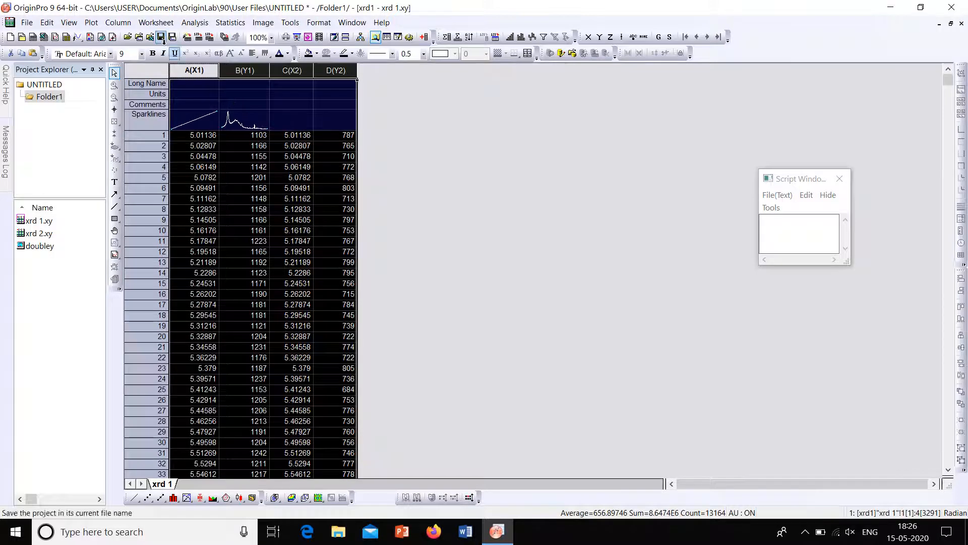
left_click(88, 23)
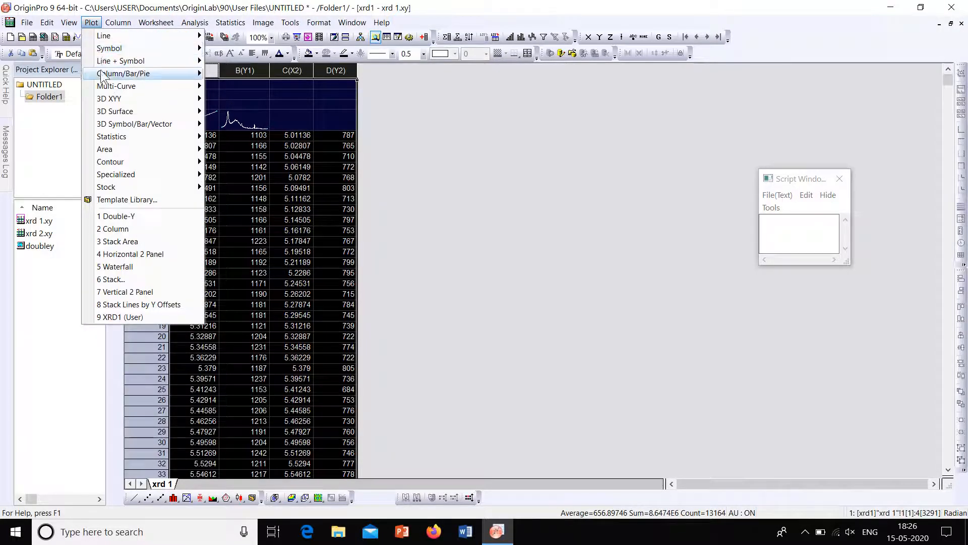
mouse_move(119, 89)
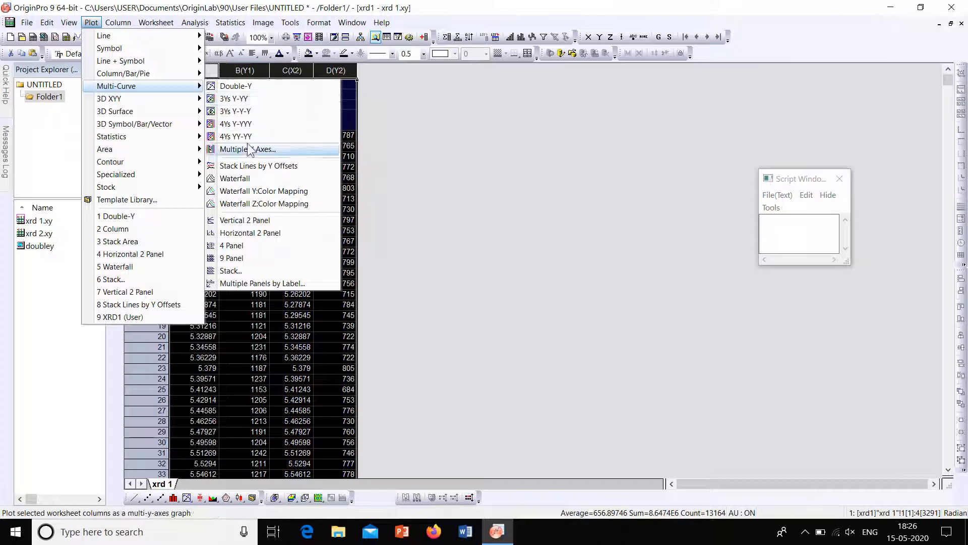
left_click(264, 165)
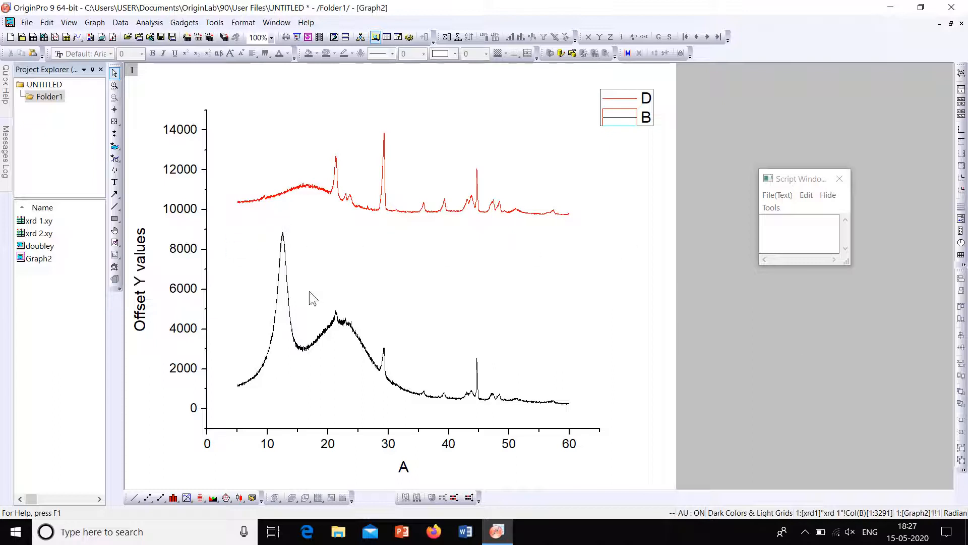
Rename the new Y-offset graph in the project as yoffset
right_click(45, 259)
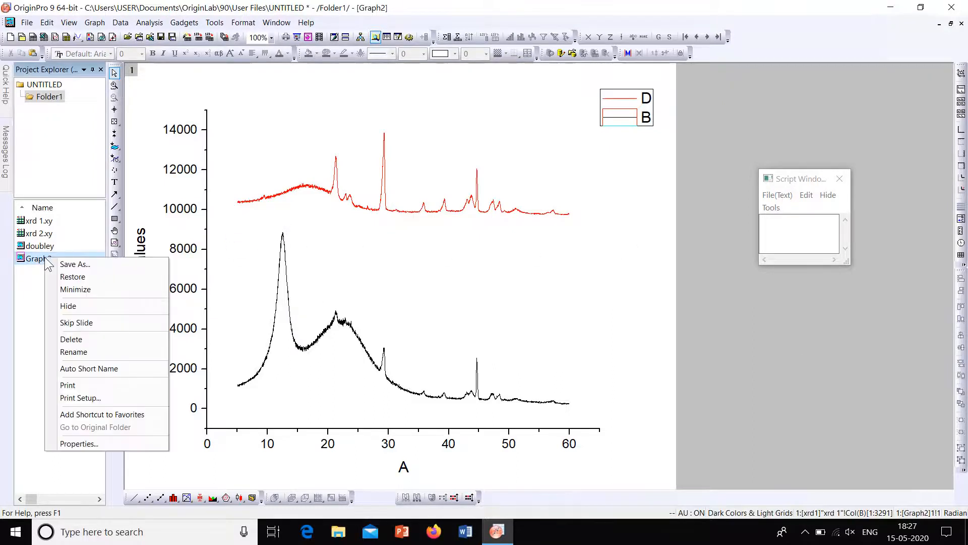
left_click(89, 348)
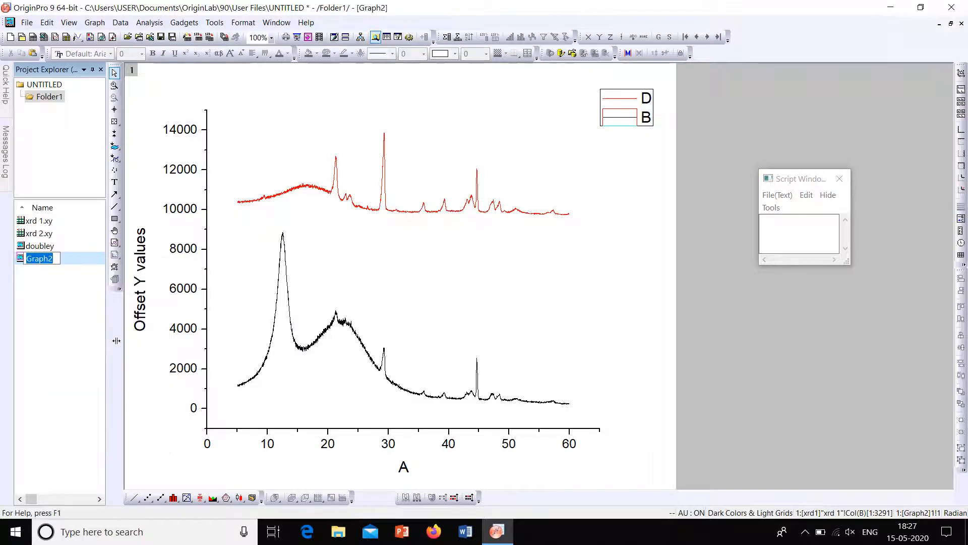
type("yoffset")
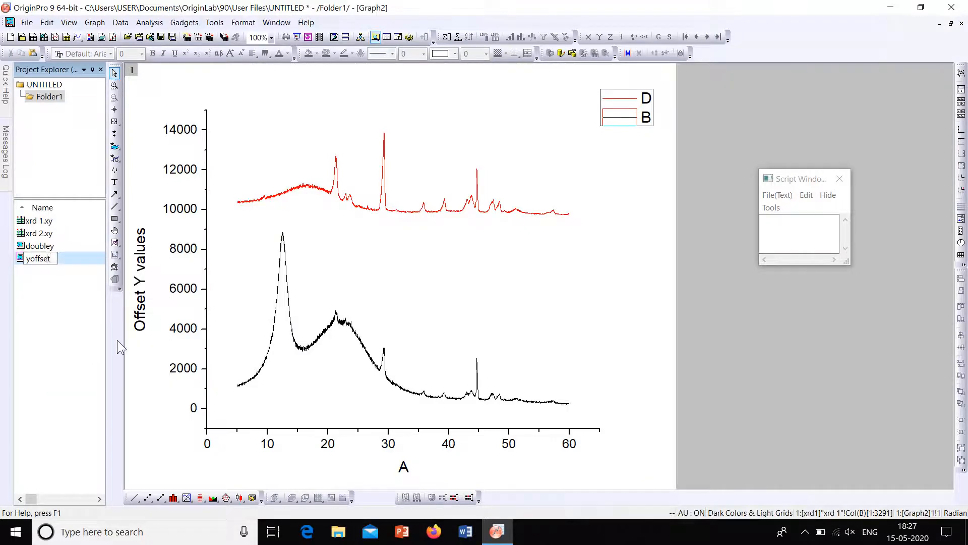
left_click(60, 337)
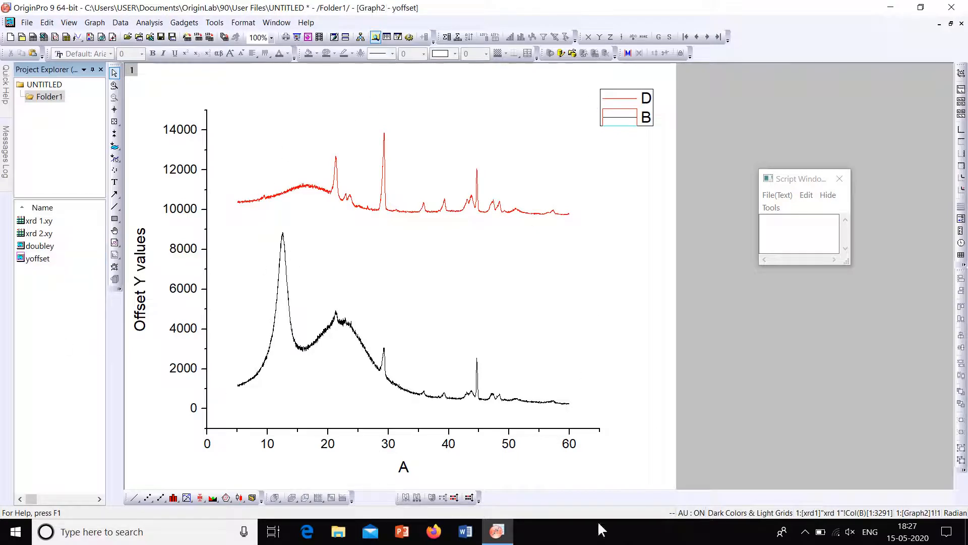
Return to the xrd 1 worksheet and plot columns A to D as a Waterfall graph
double_click(53, 222)
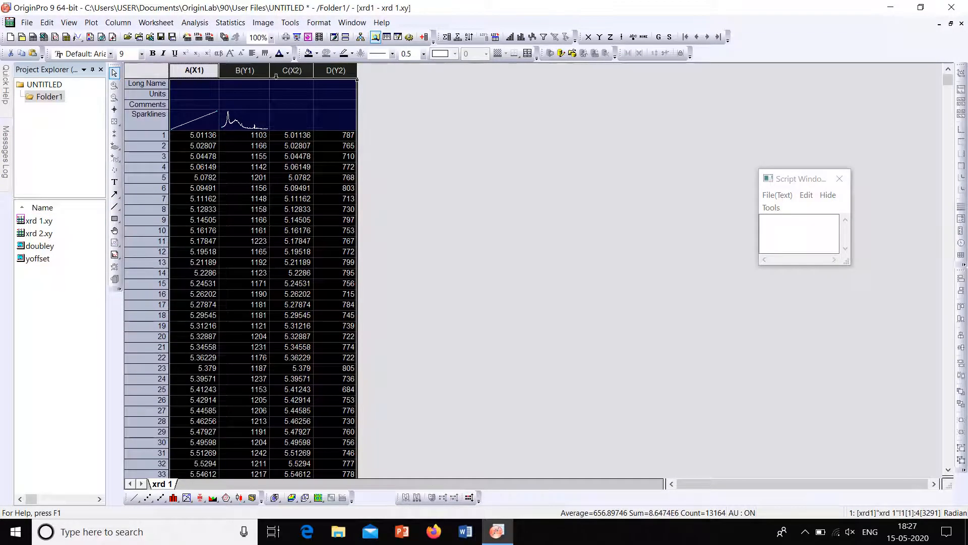
left_click(92, 23)
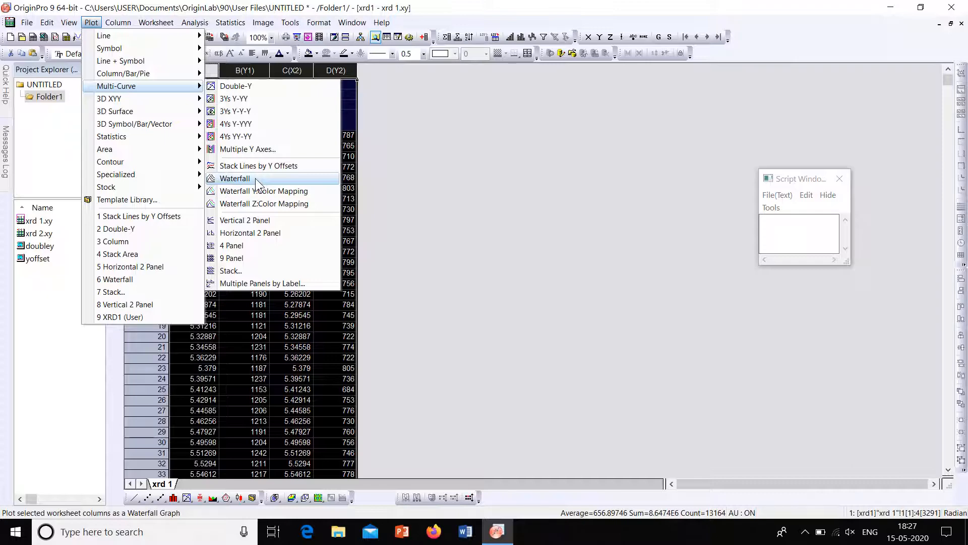
left_click(255, 177)
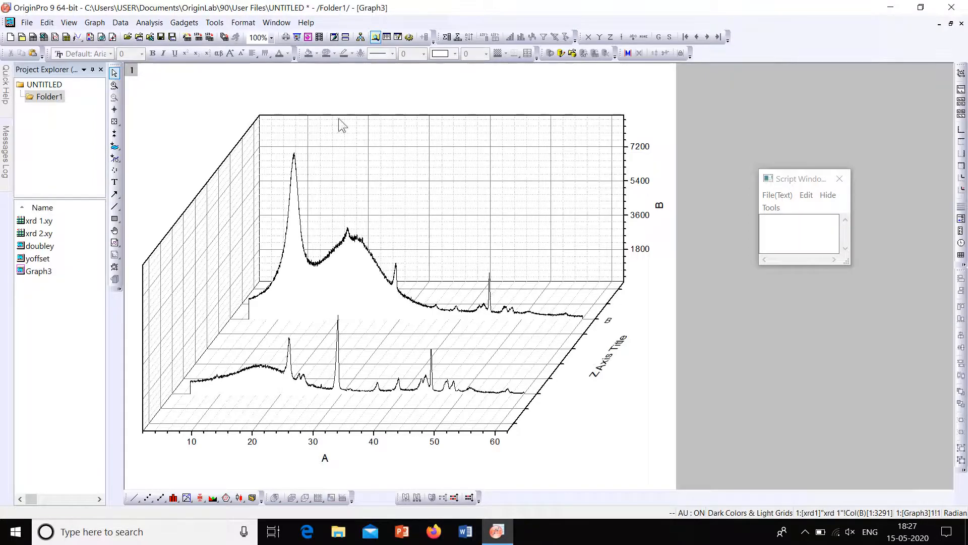
Rename the new waterfall graph in the project as waterfall
right_click(64, 271)
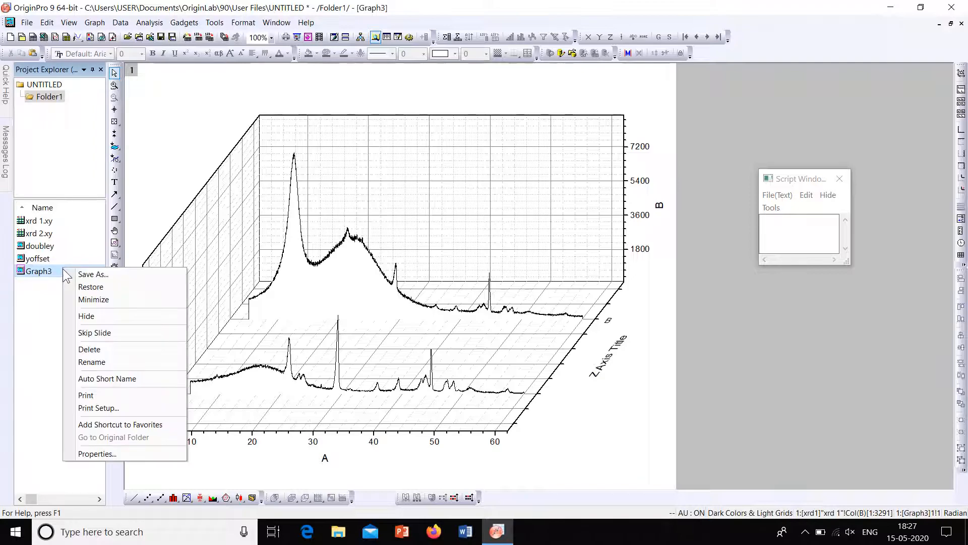
left_click(102, 360)
type("w")
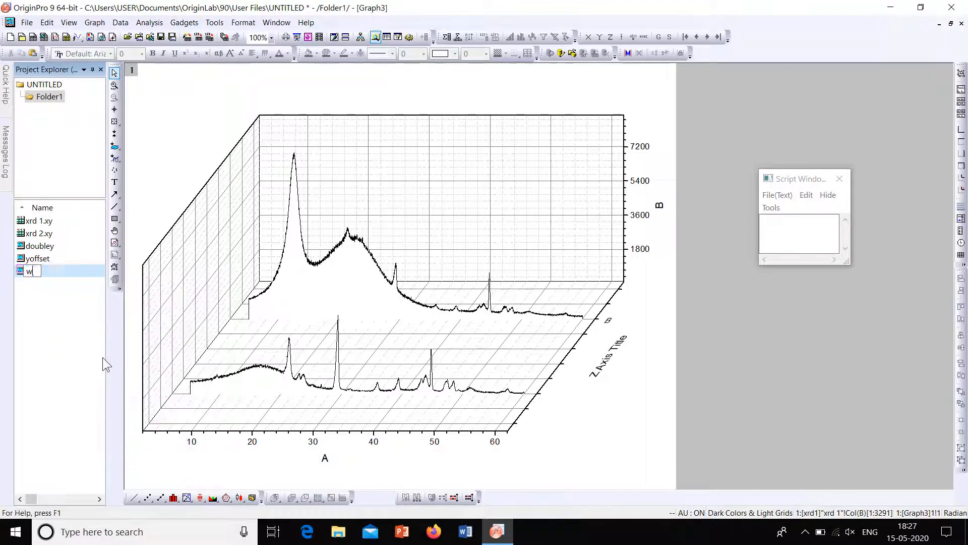
type("aterfall")
left_click(81, 328)
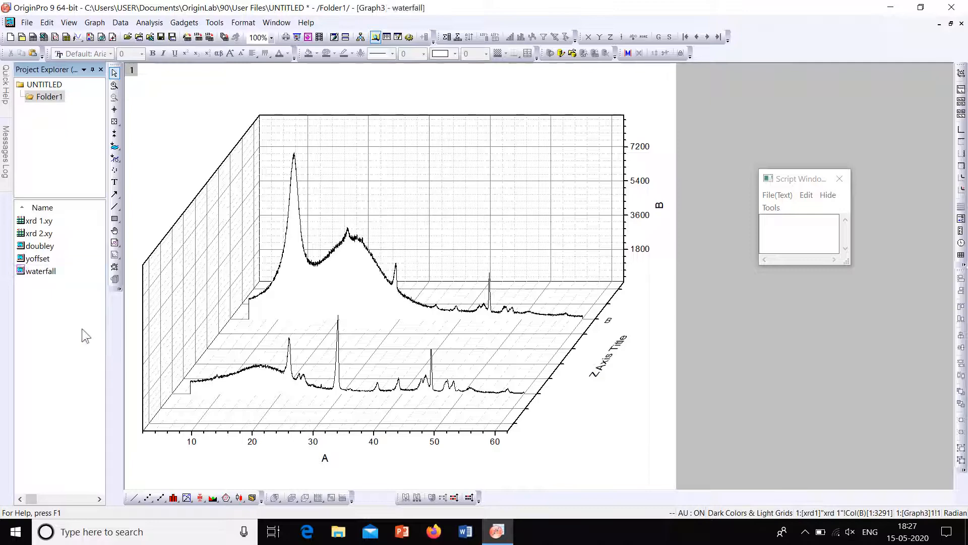
Return to the xrd 1 worksheet and plot columns A to D as a Vertical 2 Panel graph
double_click(47, 224)
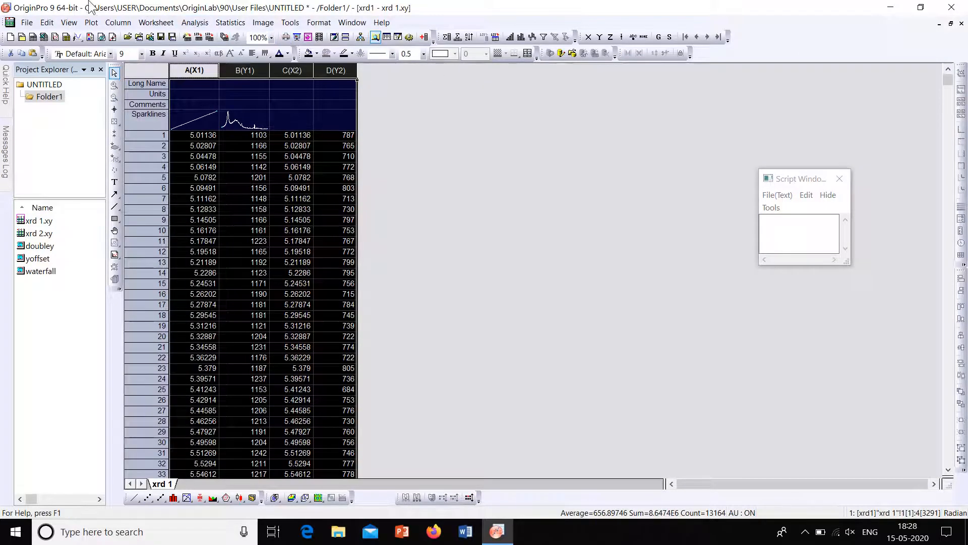
left_click(92, 22)
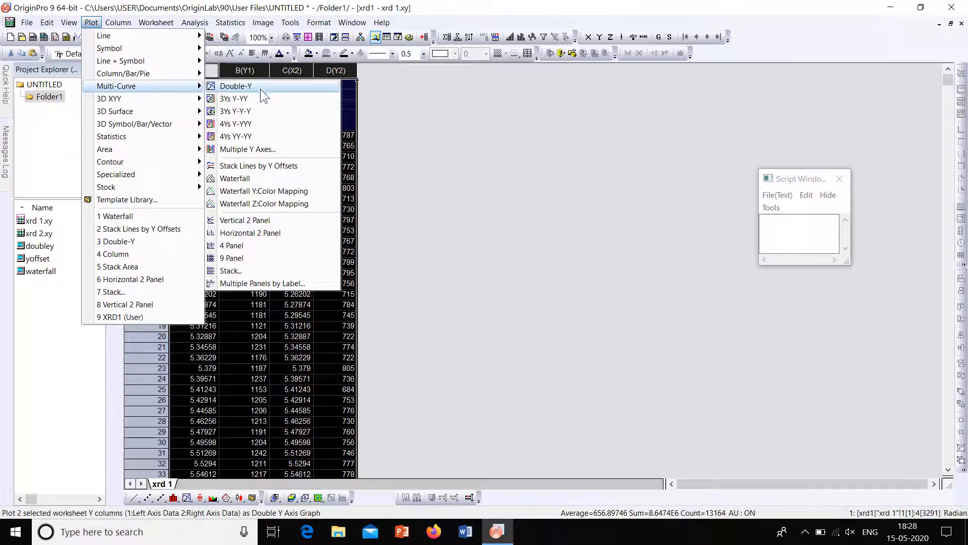
left_click(277, 220)
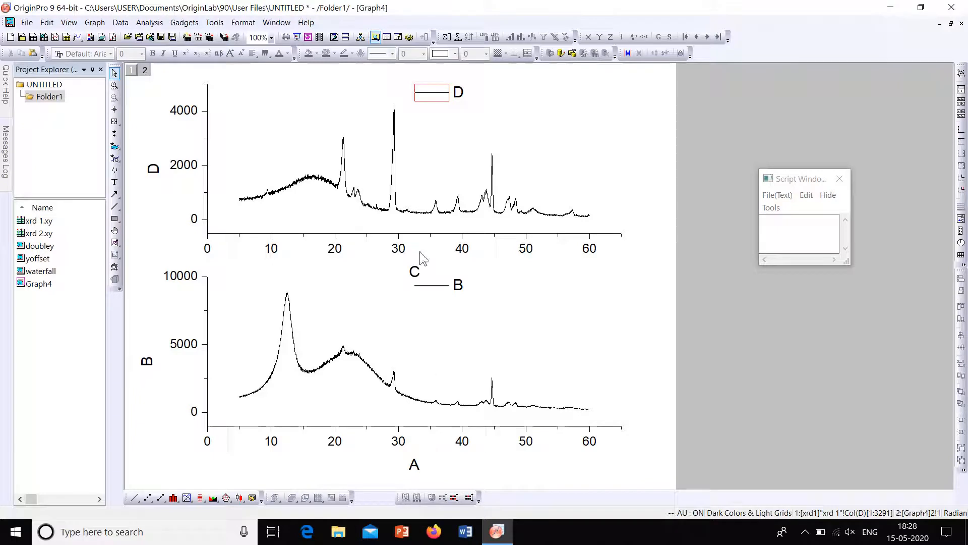
Rename the new vertical panel graph in the project as vertical2panel
left_click(50, 283)
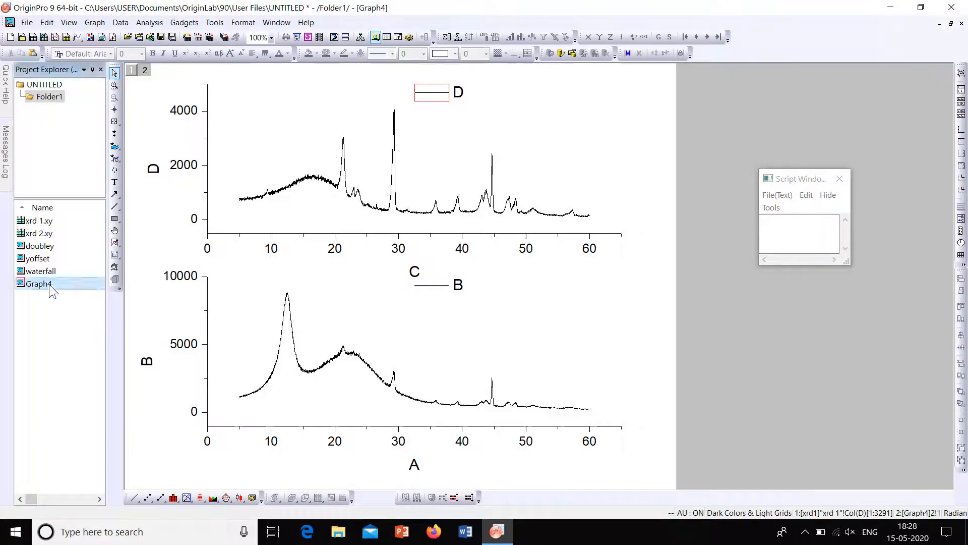
right_click(49, 284)
left_click(92, 376)
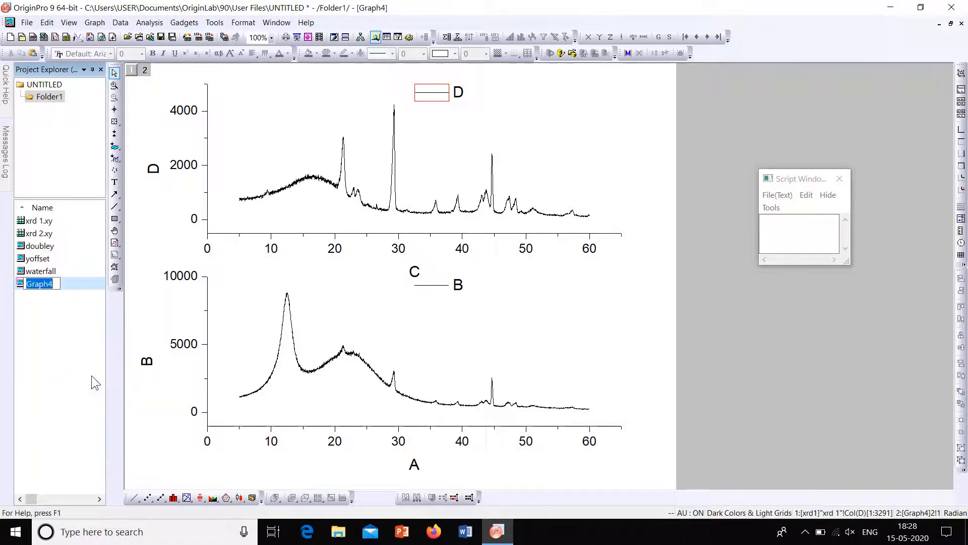
type("very")
key("BackSpace")
type("tical")
key("BackSpace")
type("2pa")
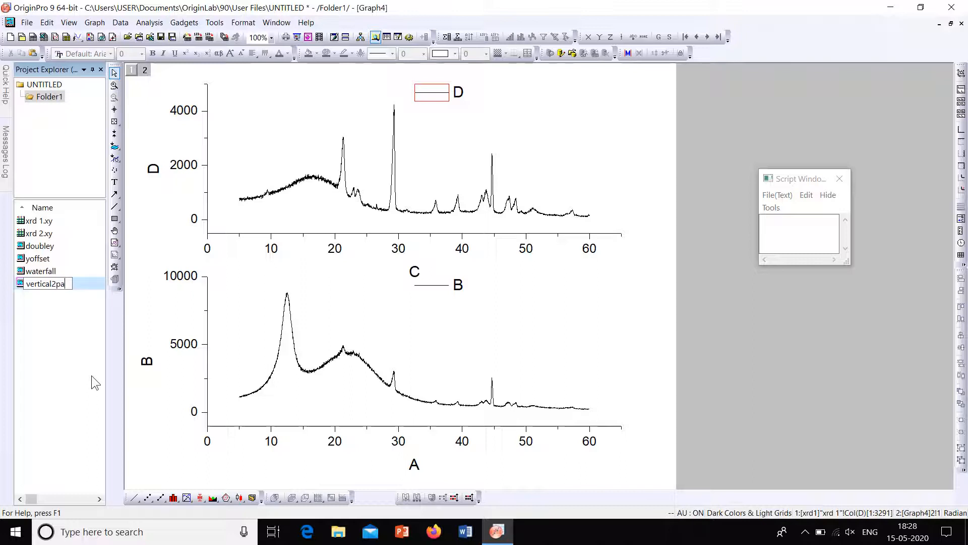
type("nel")
key("Return")
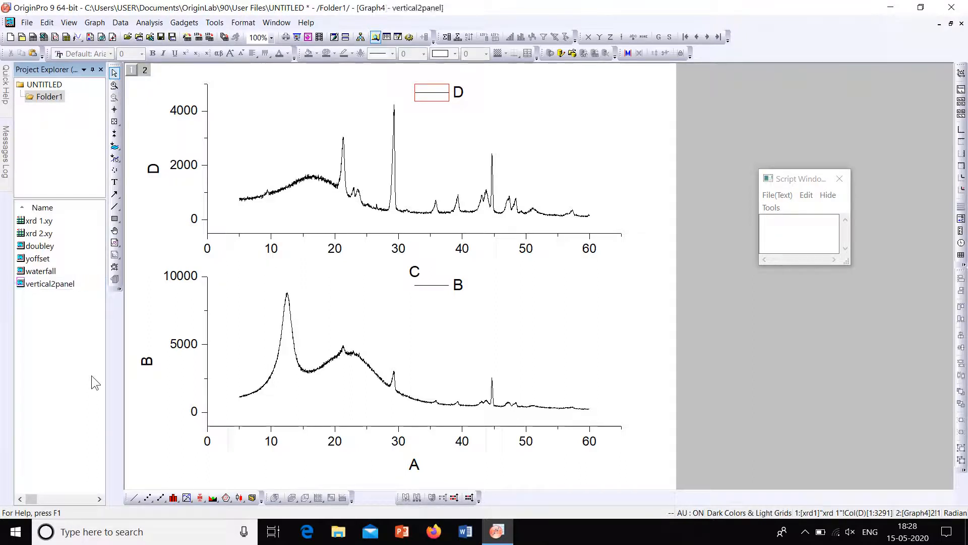
Return to the xrd 1 worksheet and plot columns A to D as a Horizontal 2 Panel graph
double_click(57, 222)
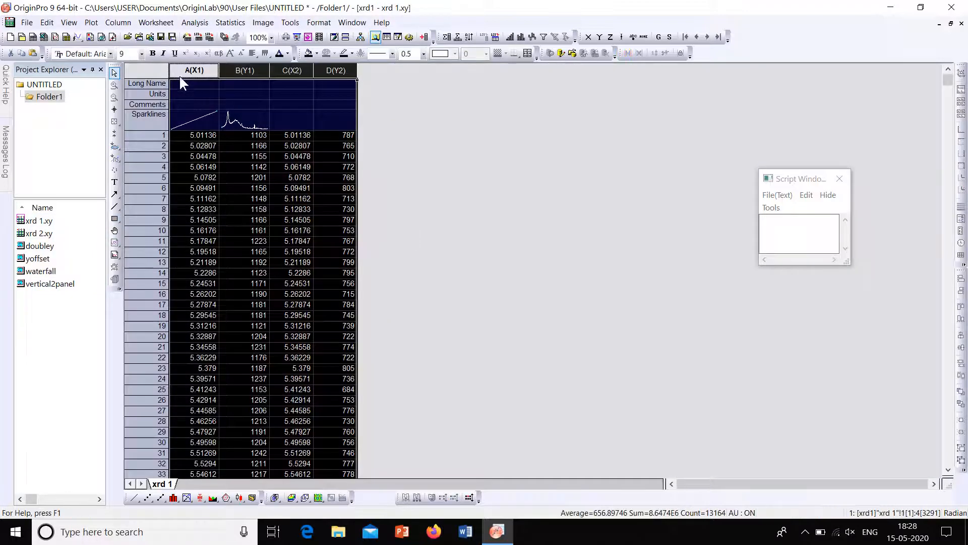
left_click(91, 22)
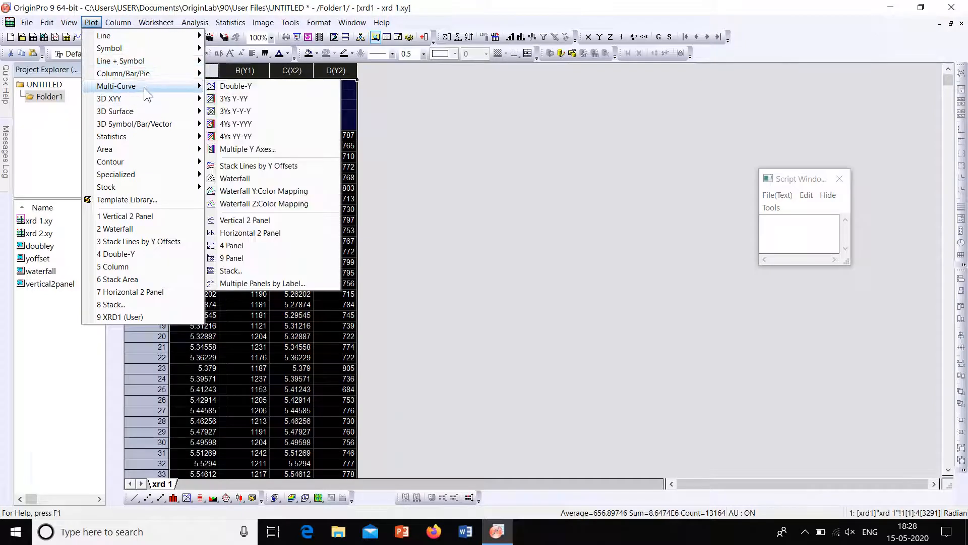
left_click(256, 232)
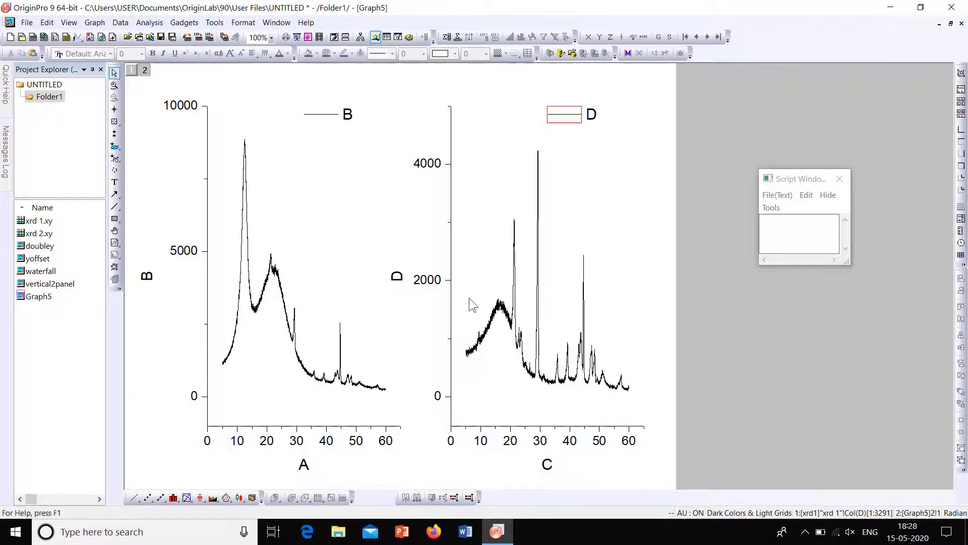
right_click(58, 298)
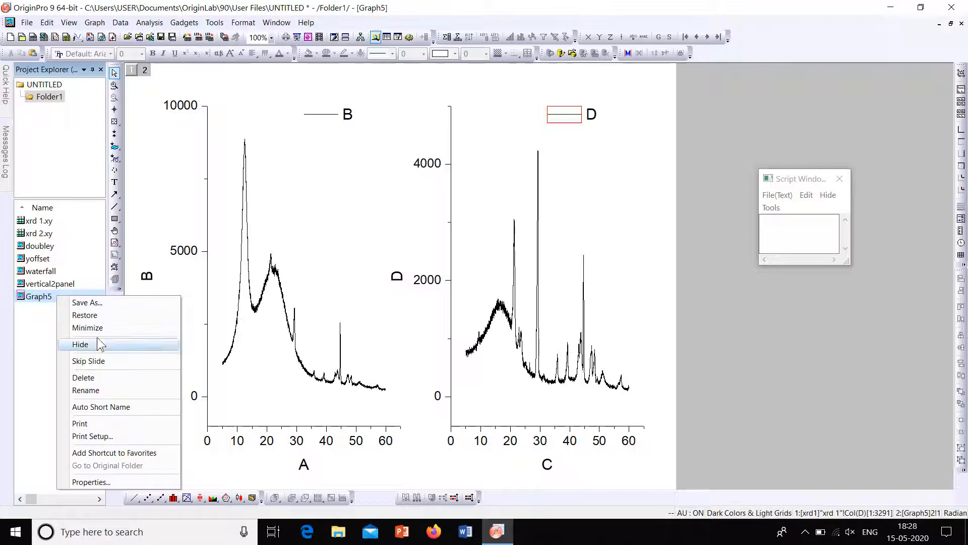
left_click(102, 390)
type("horz")
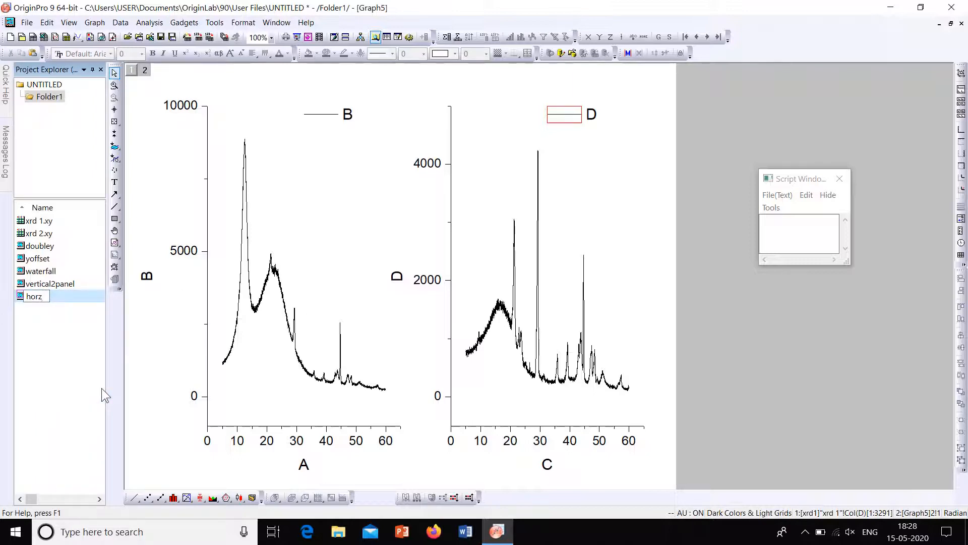
key("Escape")
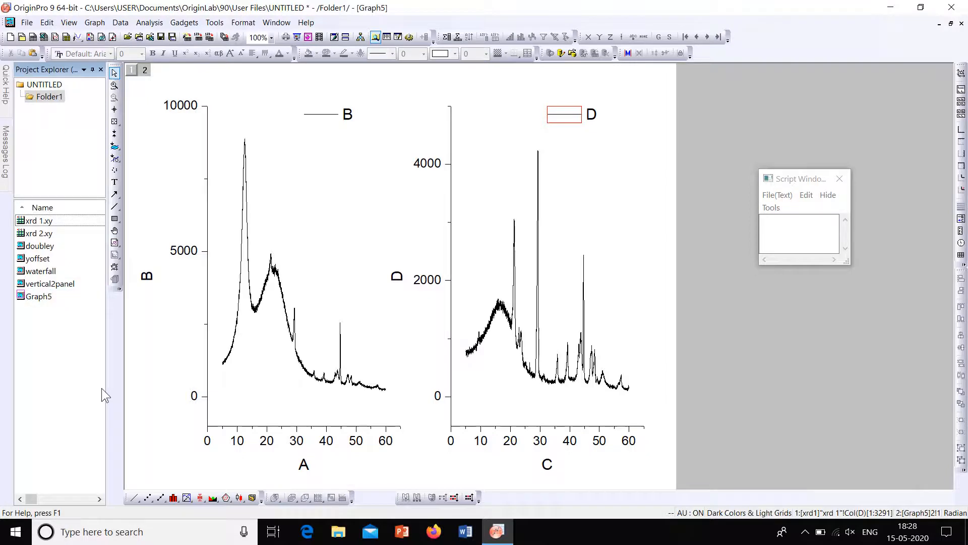
Rename the new horizontal panel graph in the project as horz2panel
right_click(40, 296)
left_click(74, 386)
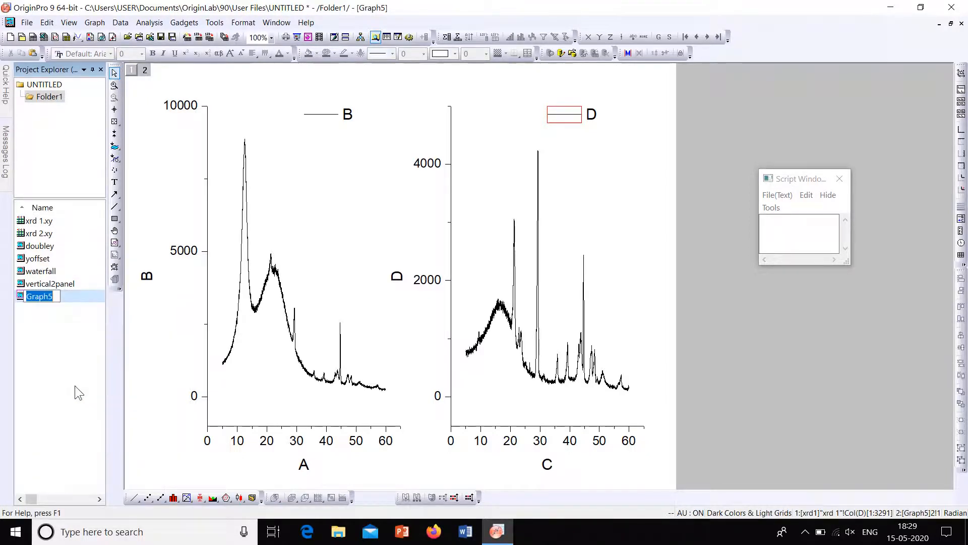
type("horz2panel")
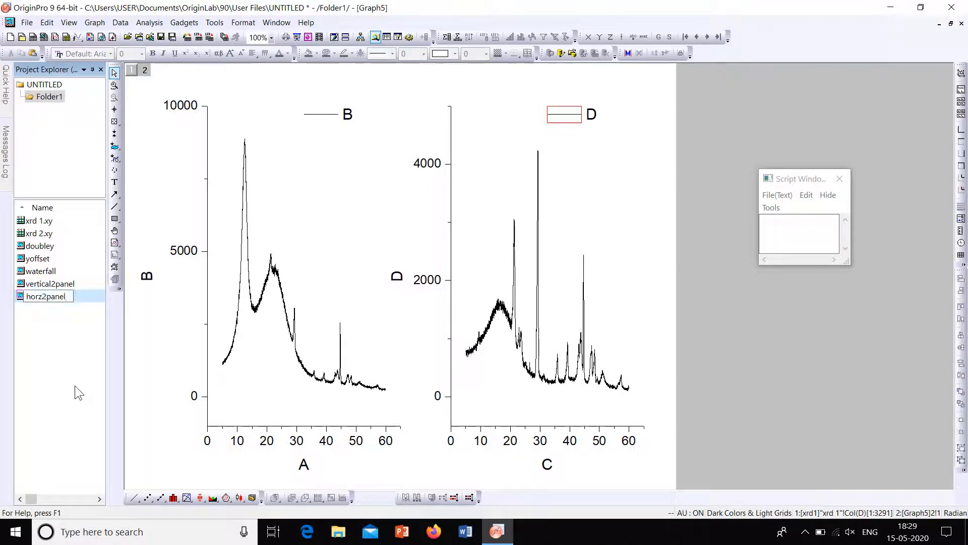
key("Return")
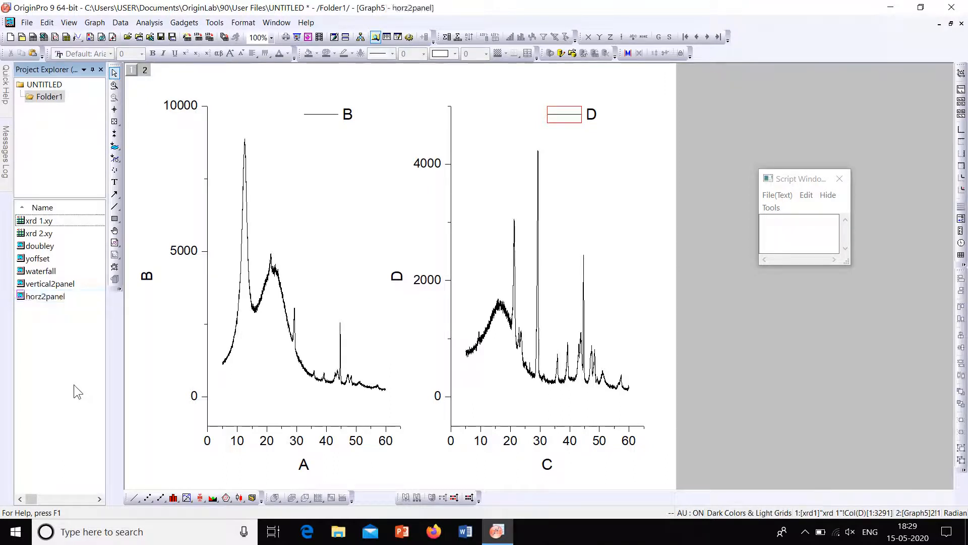
Plot columns A to D of the xrd 1 worksheet as a vertically stacked line graph, previewing it before creating it
double_click(38, 220)
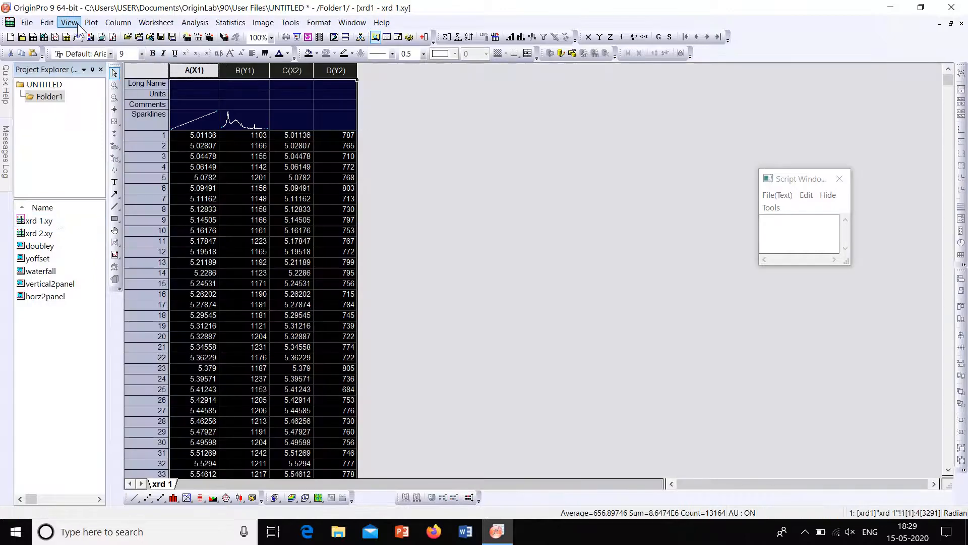
left_click(91, 22)
mouse_move(117, 86)
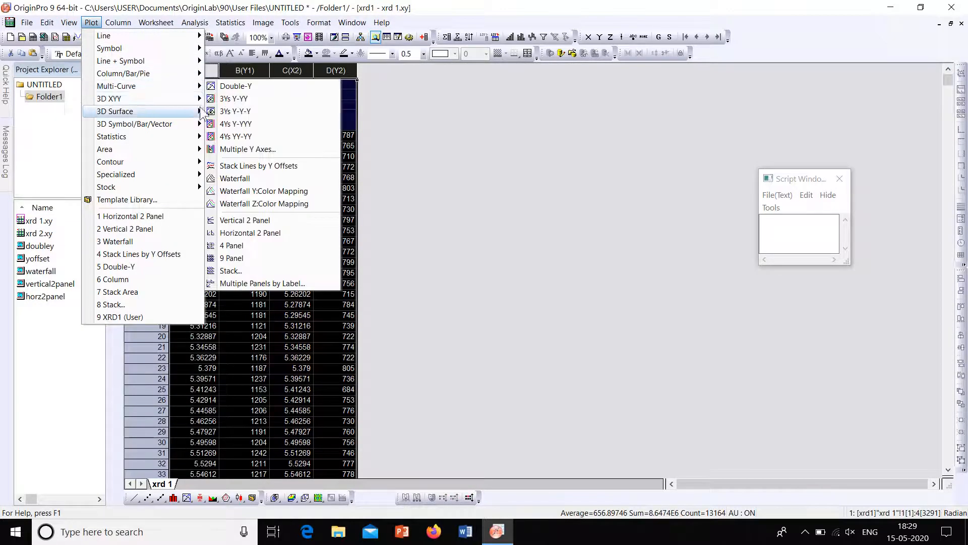
left_click(271, 269)
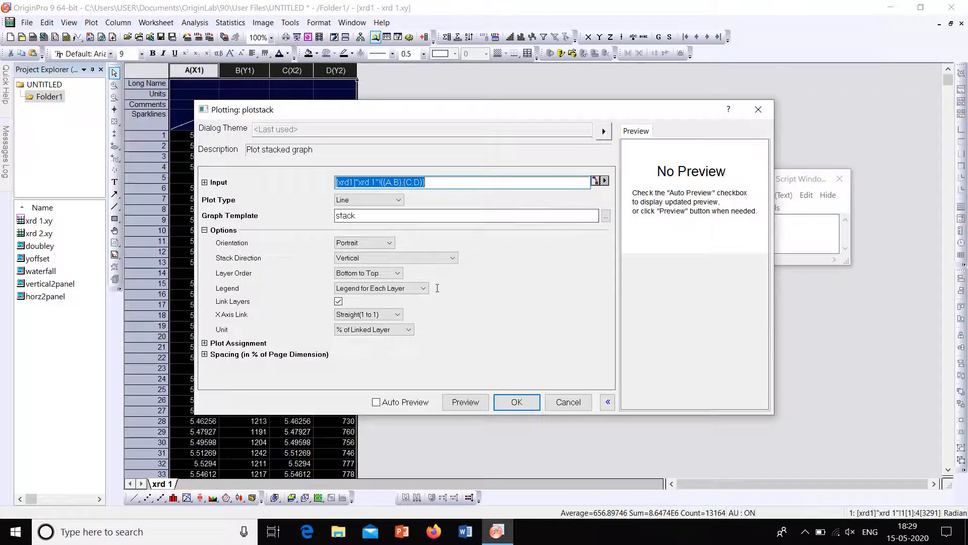
left_click(472, 405)
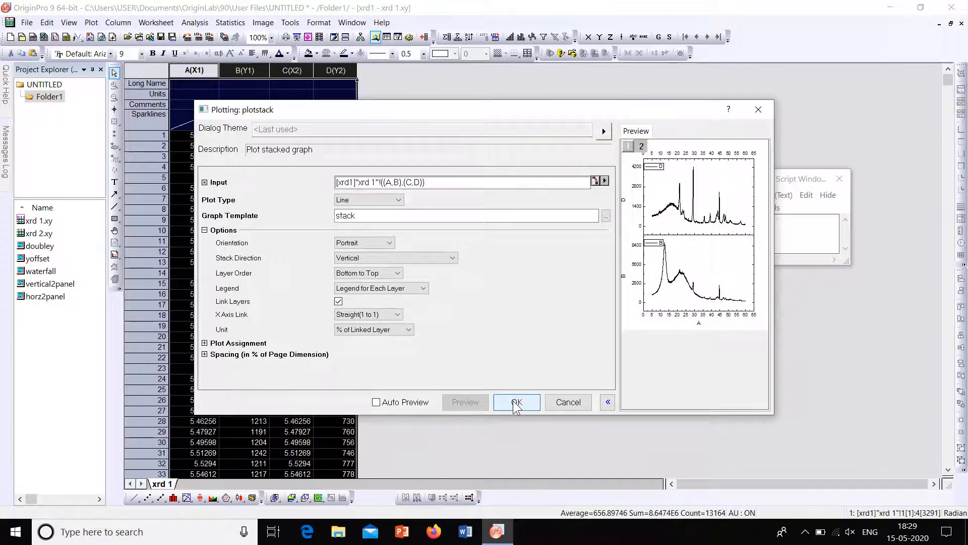
left_click(515, 402)
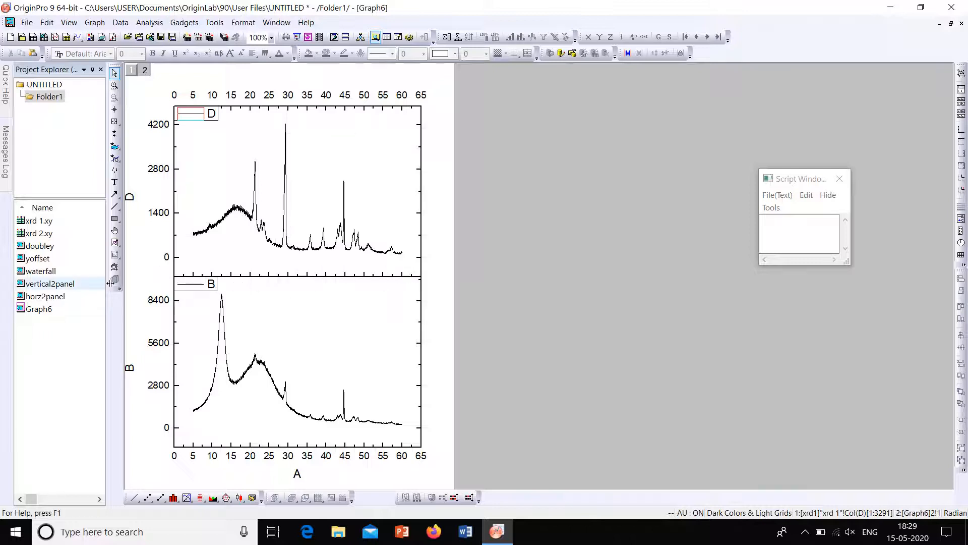
double_click(422, 225)
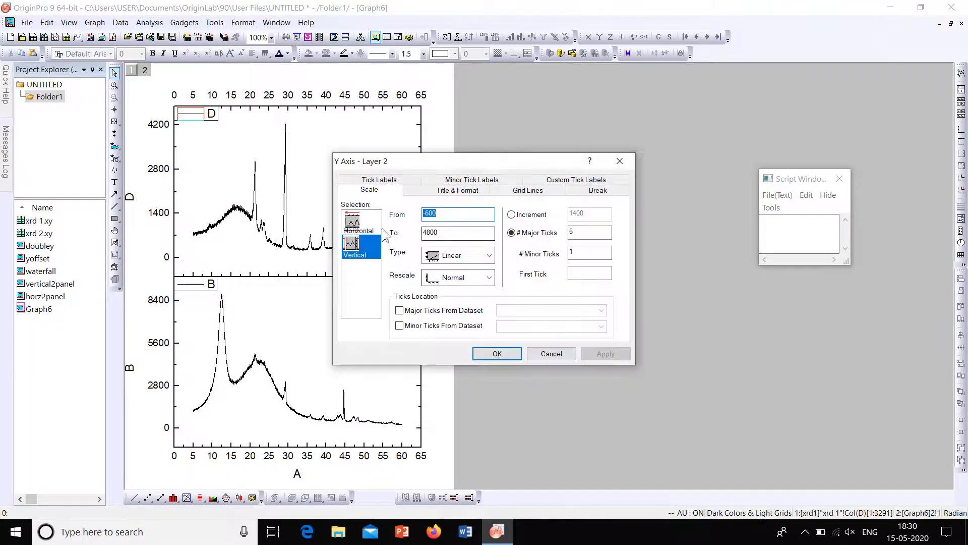
left_click(620, 162)
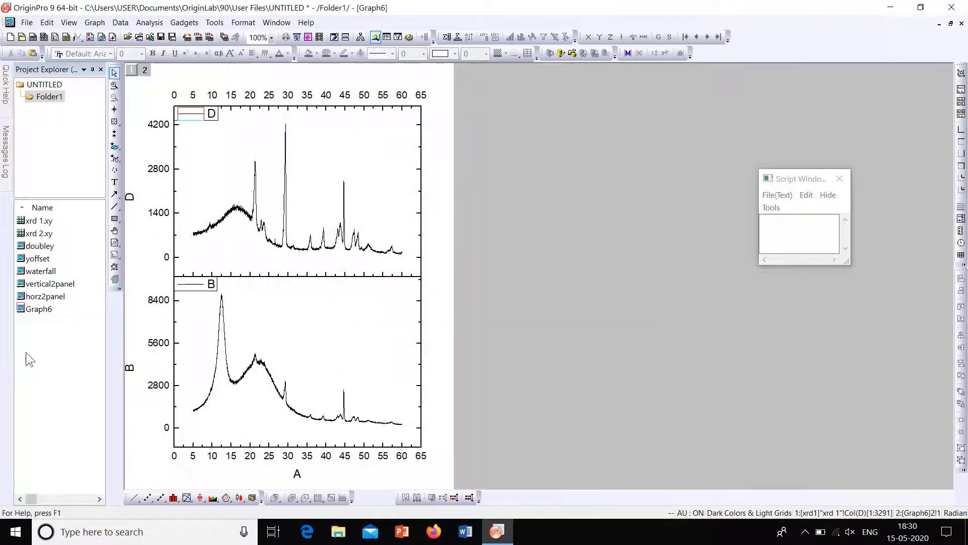
Rename the new vertically stacked line graph in the project as stack
left_click(37, 311)
right_click(36, 312)
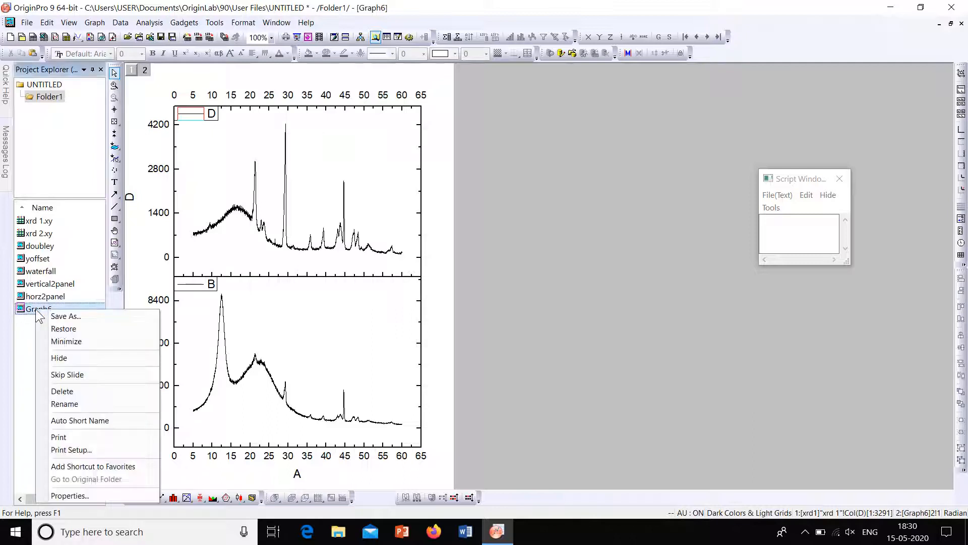
left_click(69, 403)
type("st")
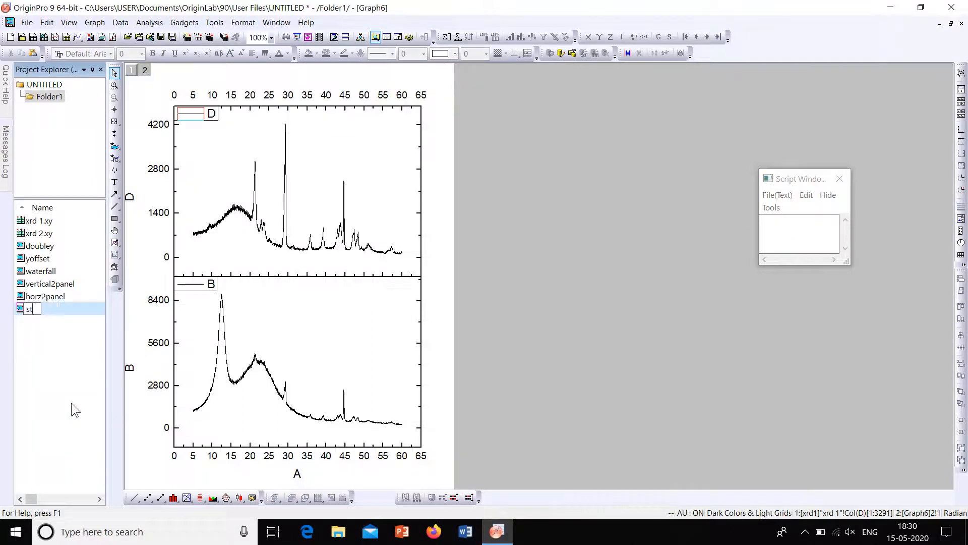
type("ack")
left_click(71, 403)
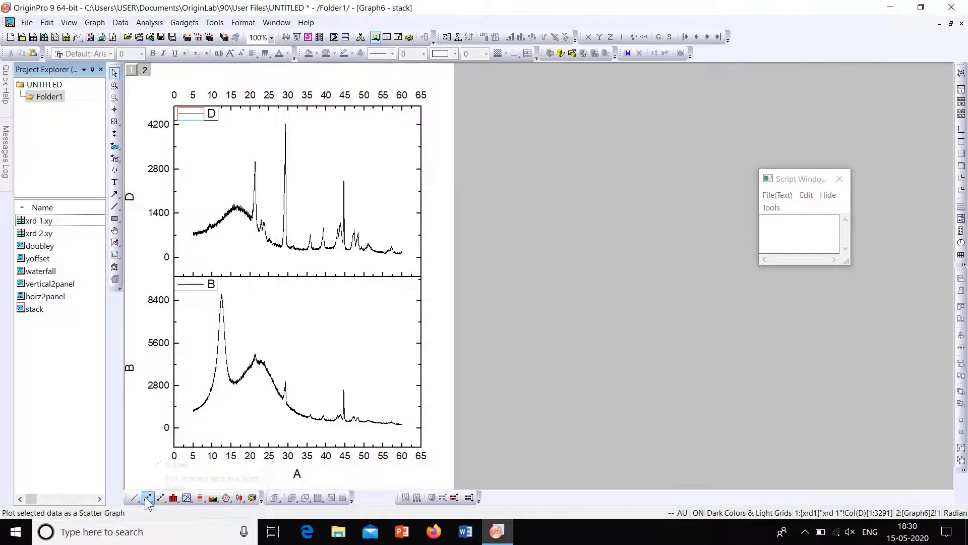
left_click(193, 501)
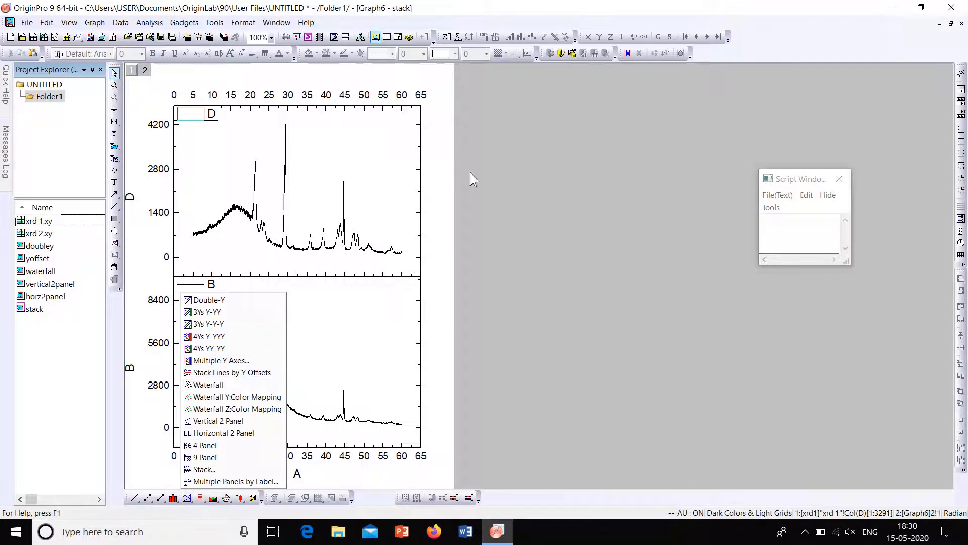
left_click(499, 211)
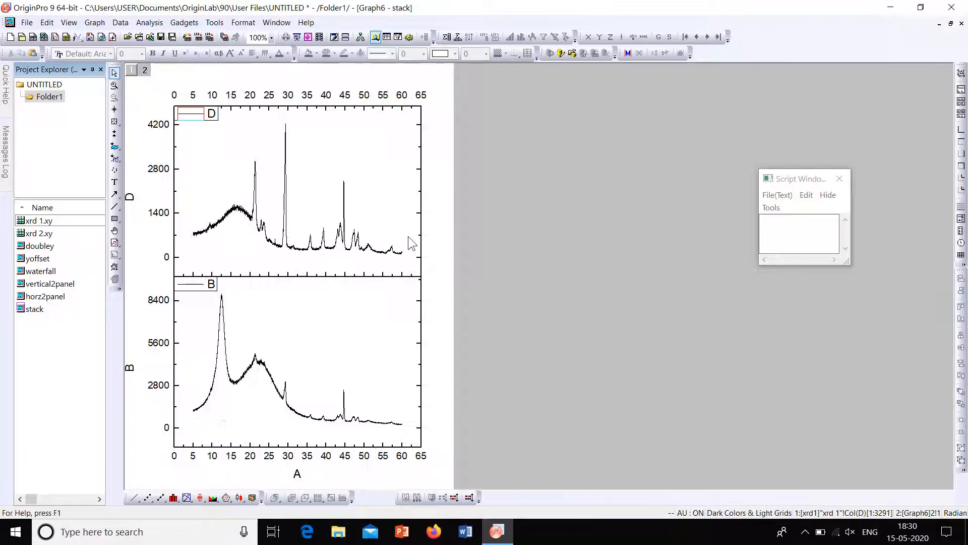
Open the doubley, yoffset, waterfall, vertical2panel, horz2panel and stack graphs in turn to compare how each displays the two XRD curves
double_click(54, 246)
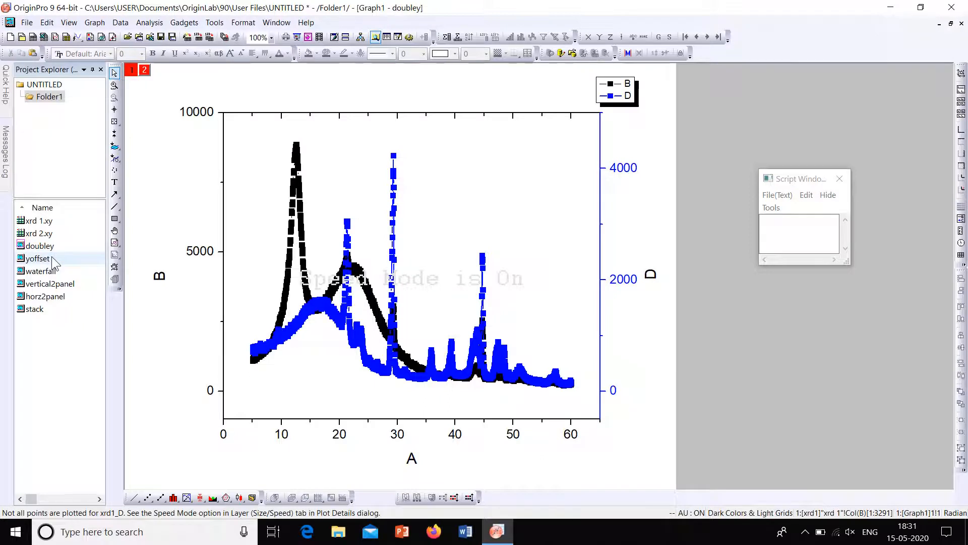
double_click(53, 260)
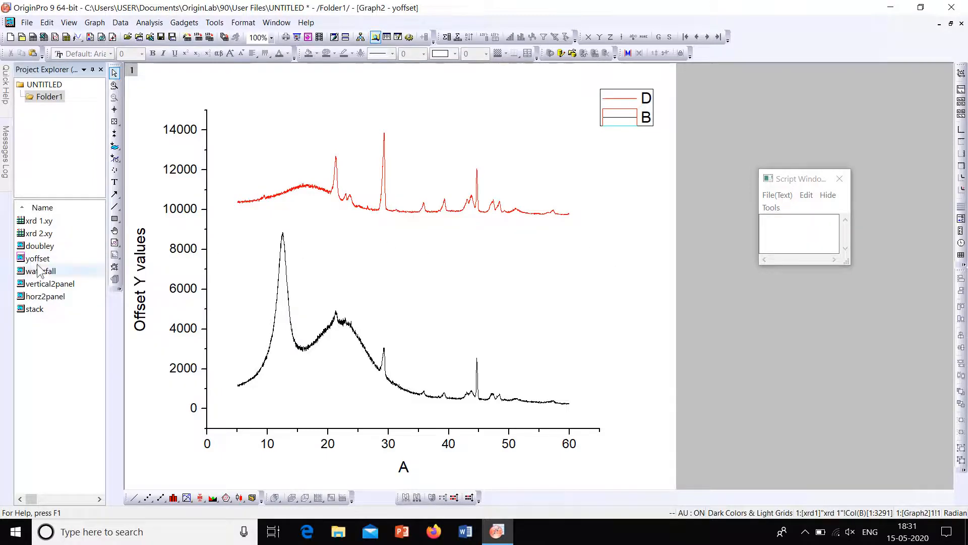
double_click(49, 275)
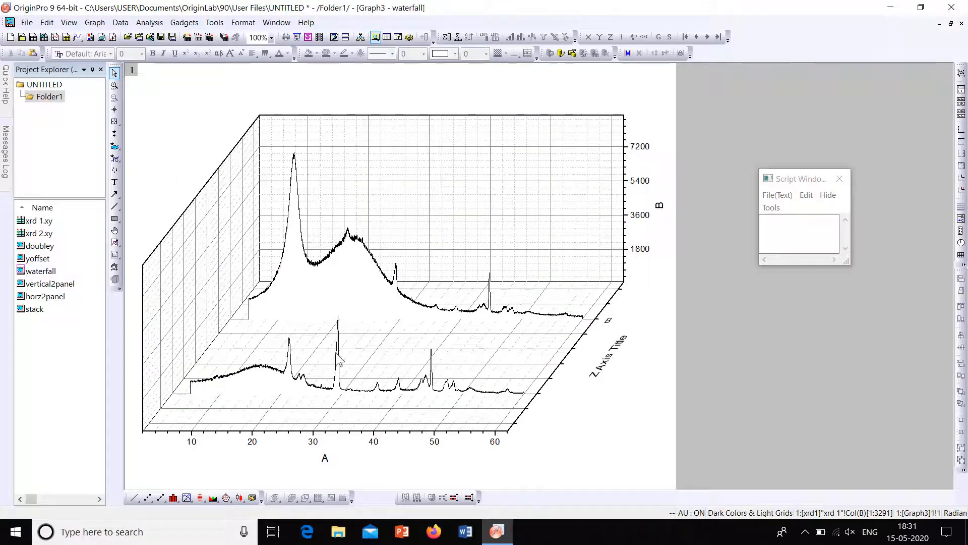
double_click(49, 284)
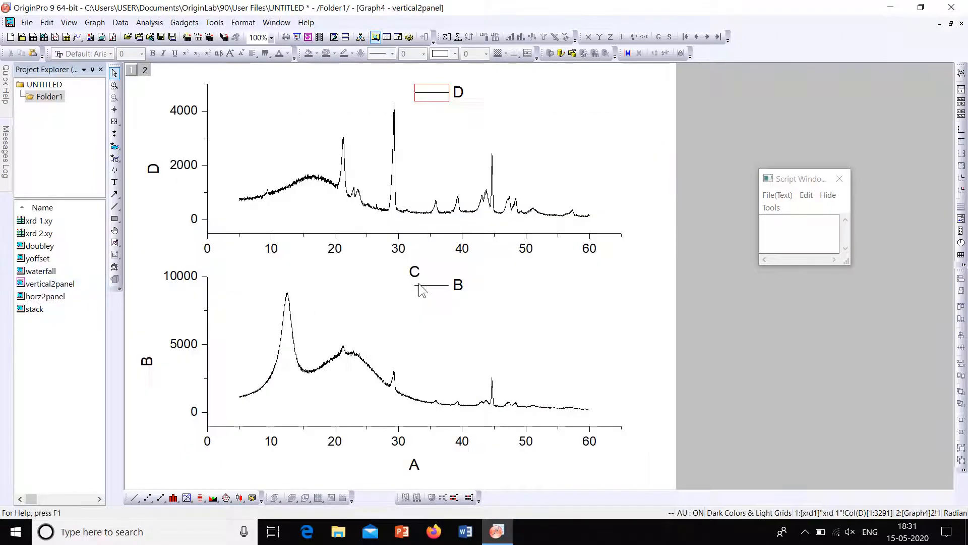
double_click(51, 296)
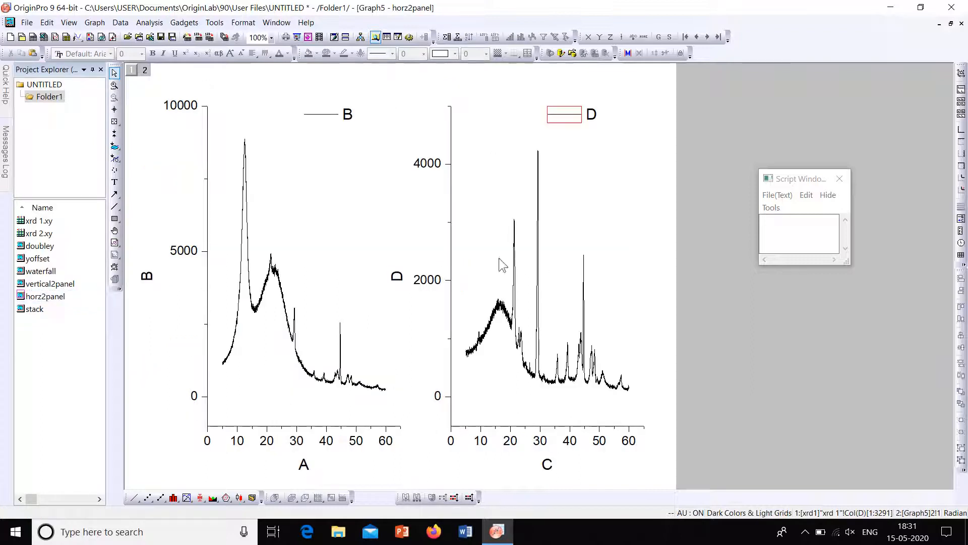
double_click(44, 312)
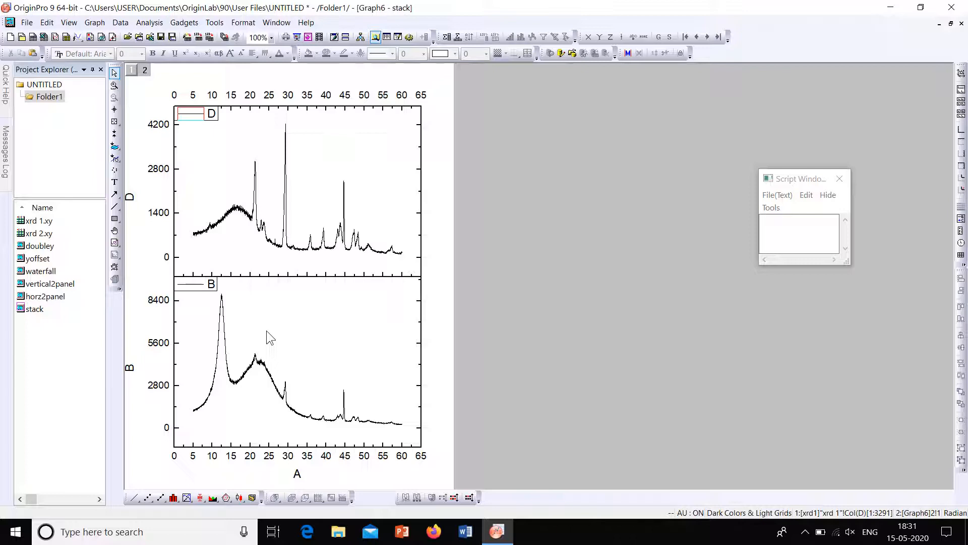
Look over the columns of the xrd 1 worksheet, highlighting the second X column, and return to the stack graph
double_click(59, 222)
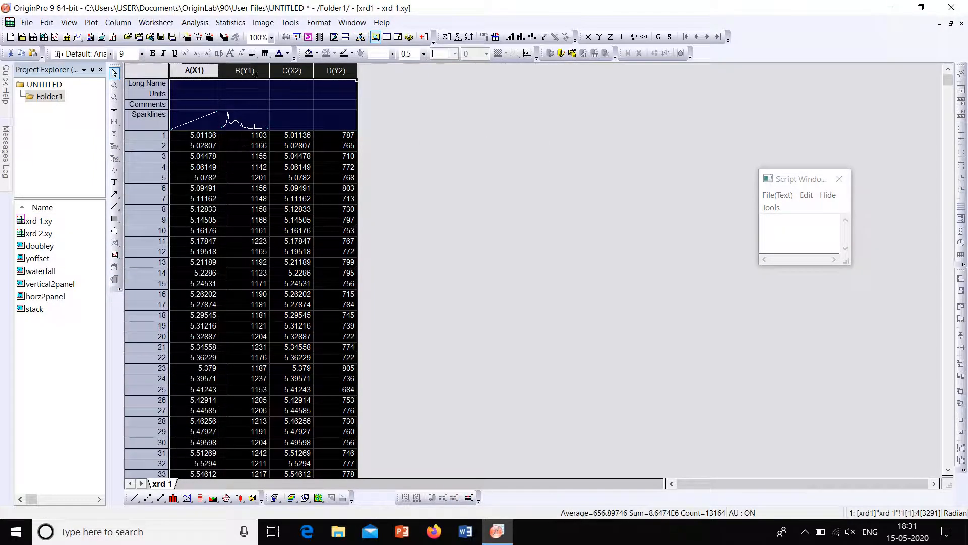
left_click(430, 77)
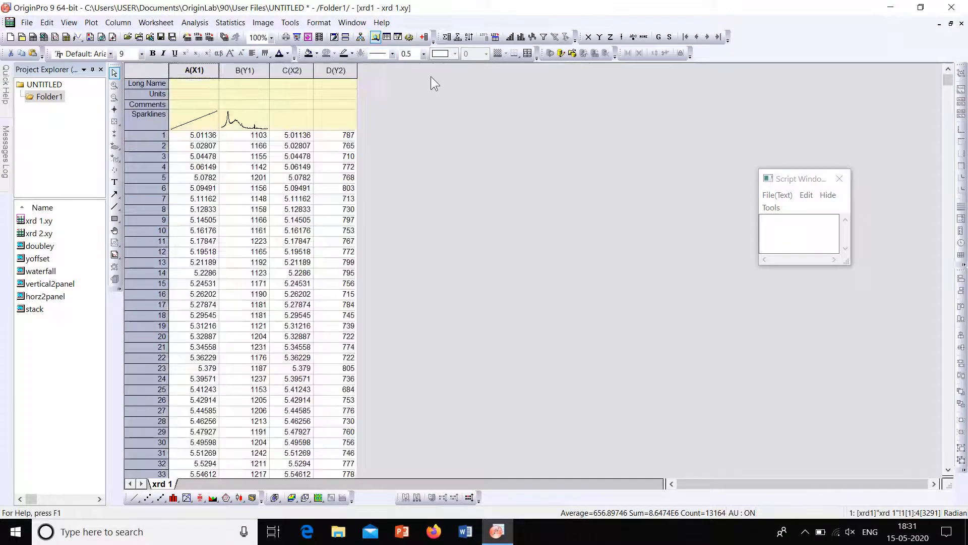
left_click(296, 71)
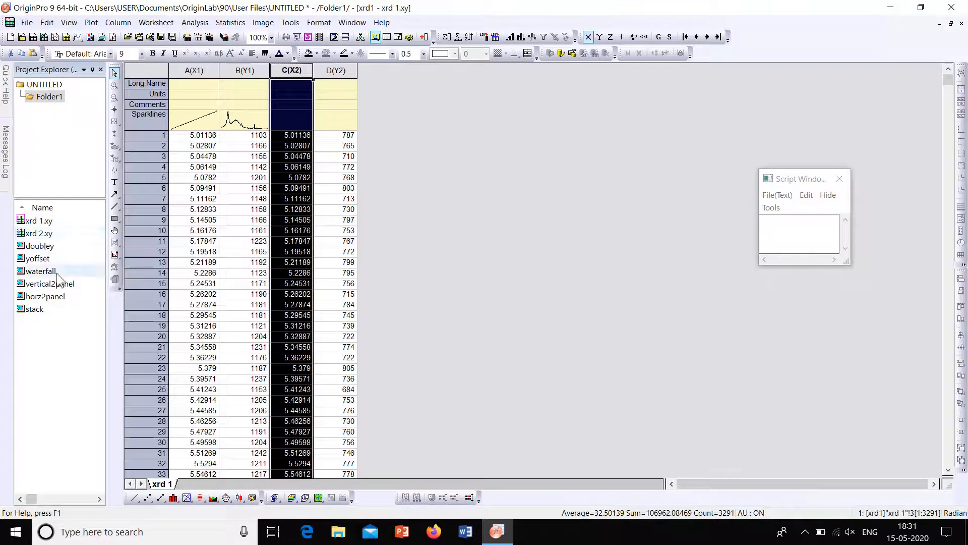
left_click(578, 227)
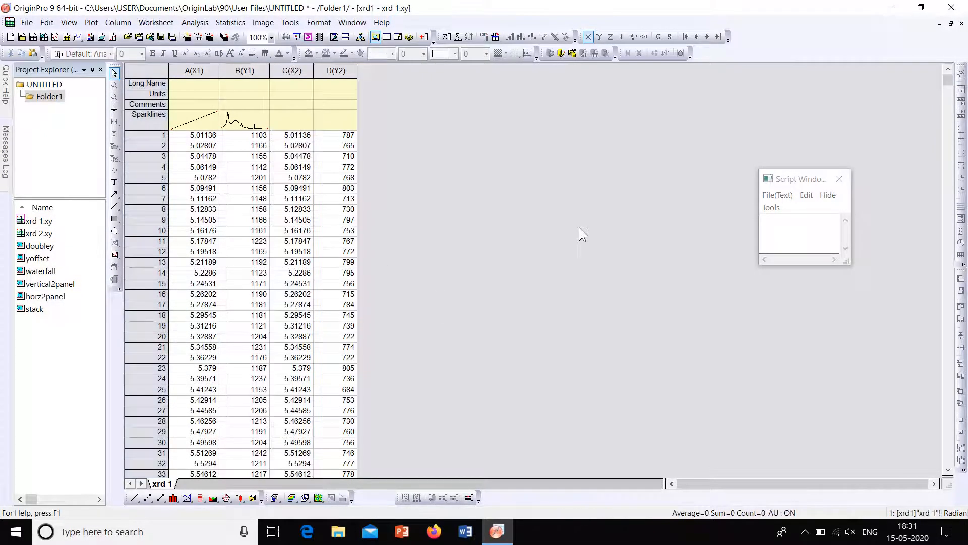
double_click(61, 308)
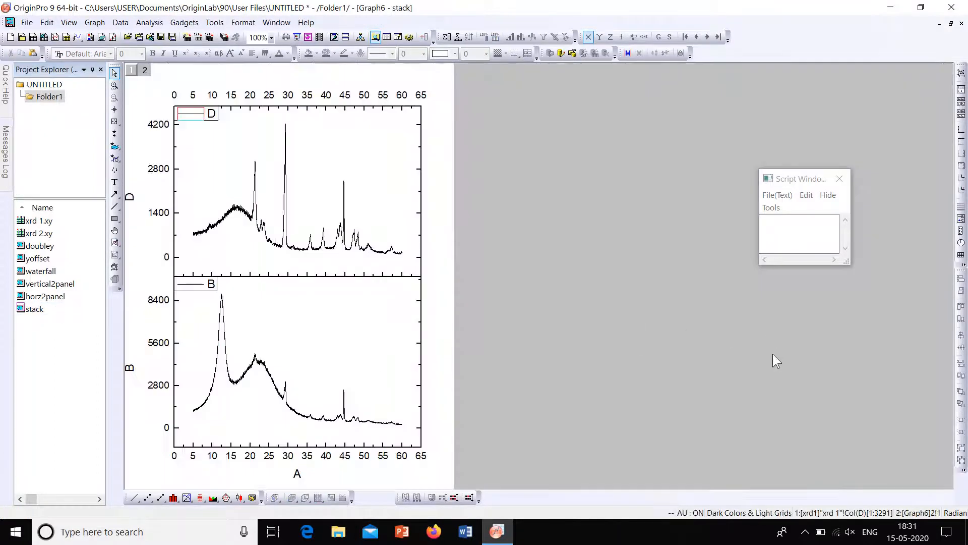